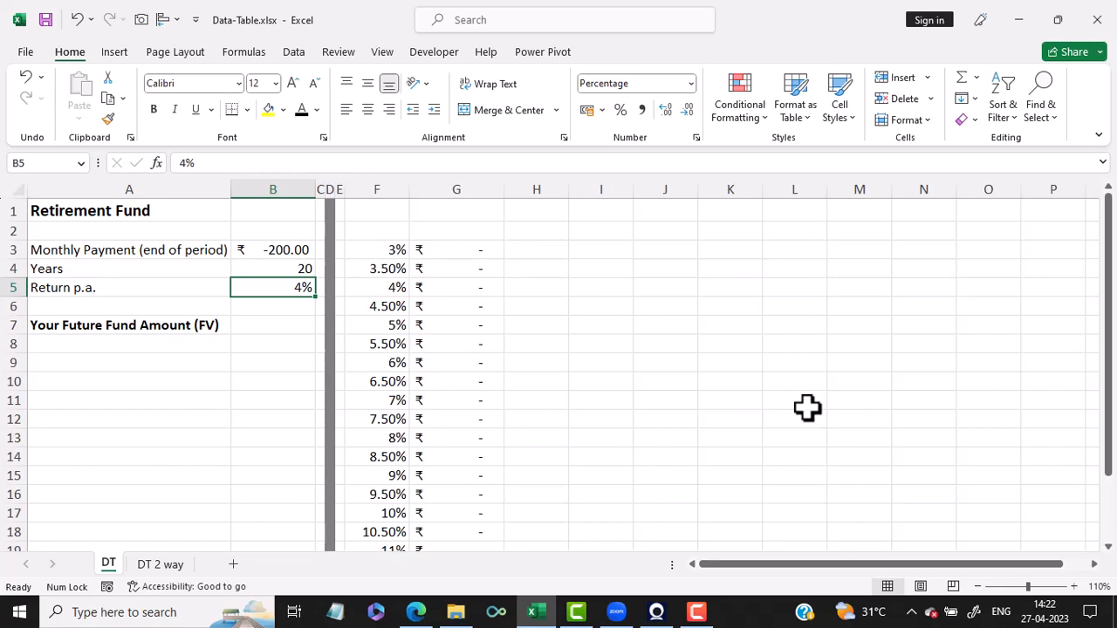
# Calculate the future fund amount in B7 with =FV(B5/12,B4*12,B3), using the monthly rate, number of months and payment.
pyautogui.click(272, 325)
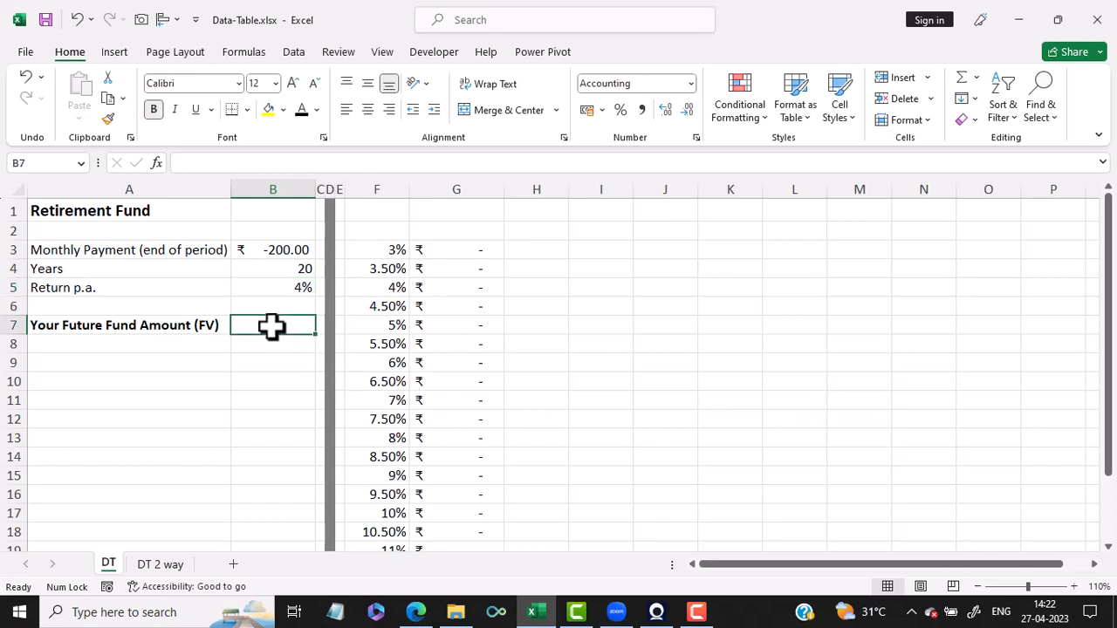
pyautogui.write('=')
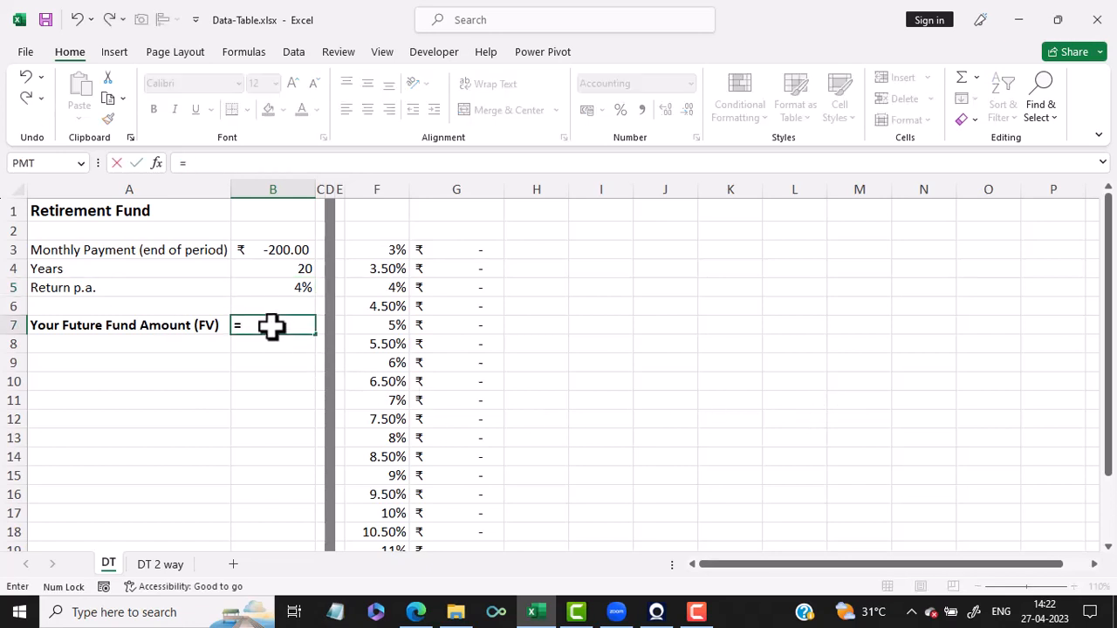
pyautogui.write('fv')
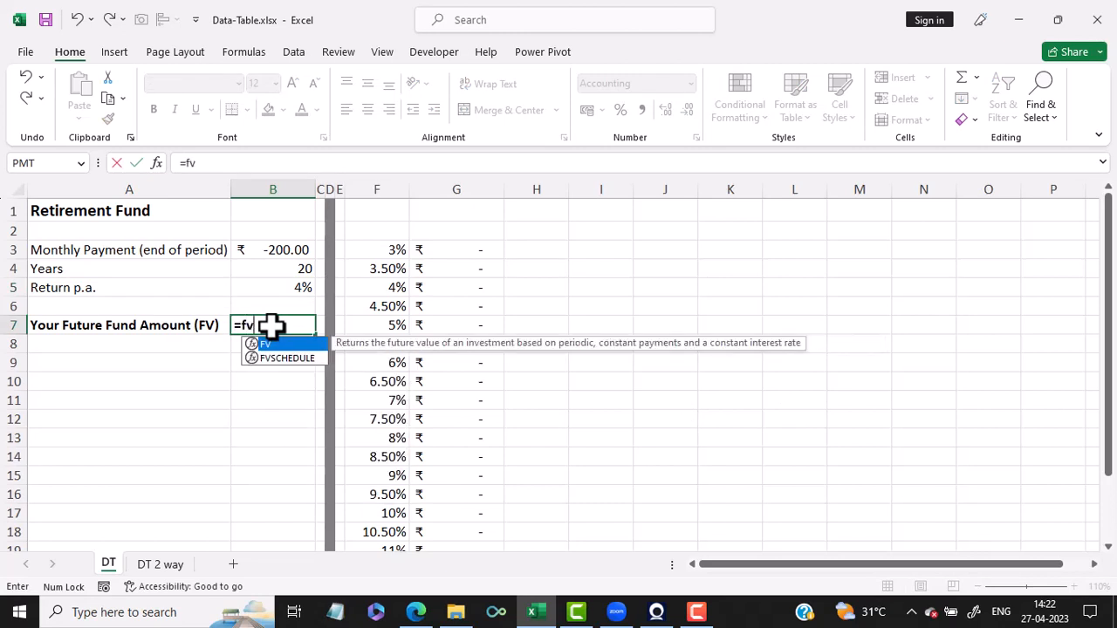
pyautogui.write('(')
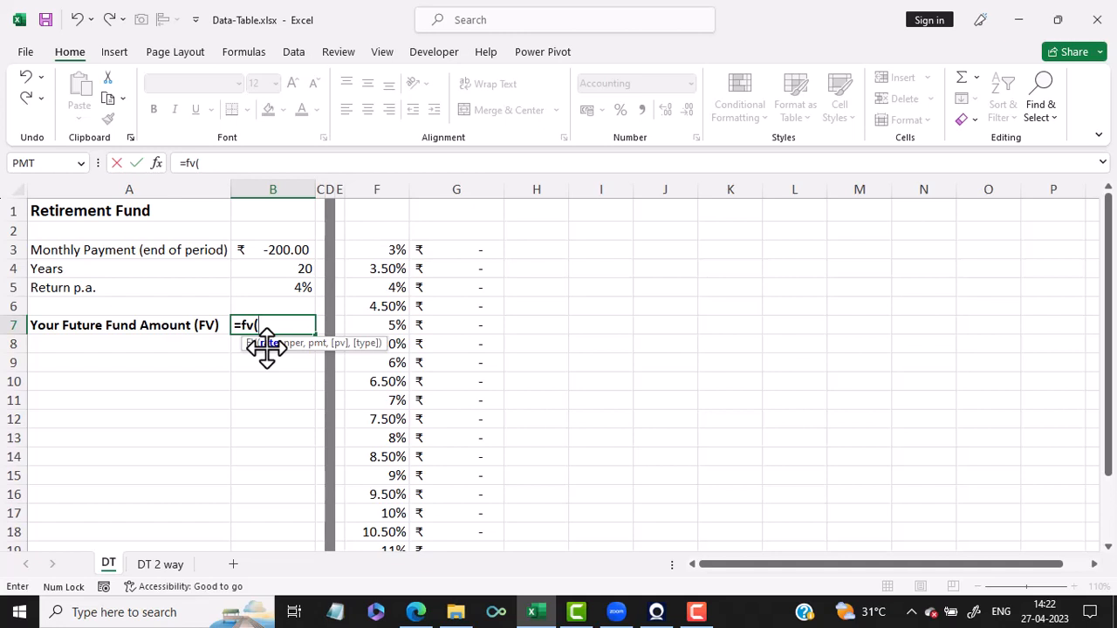
pyautogui.click(290, 287)
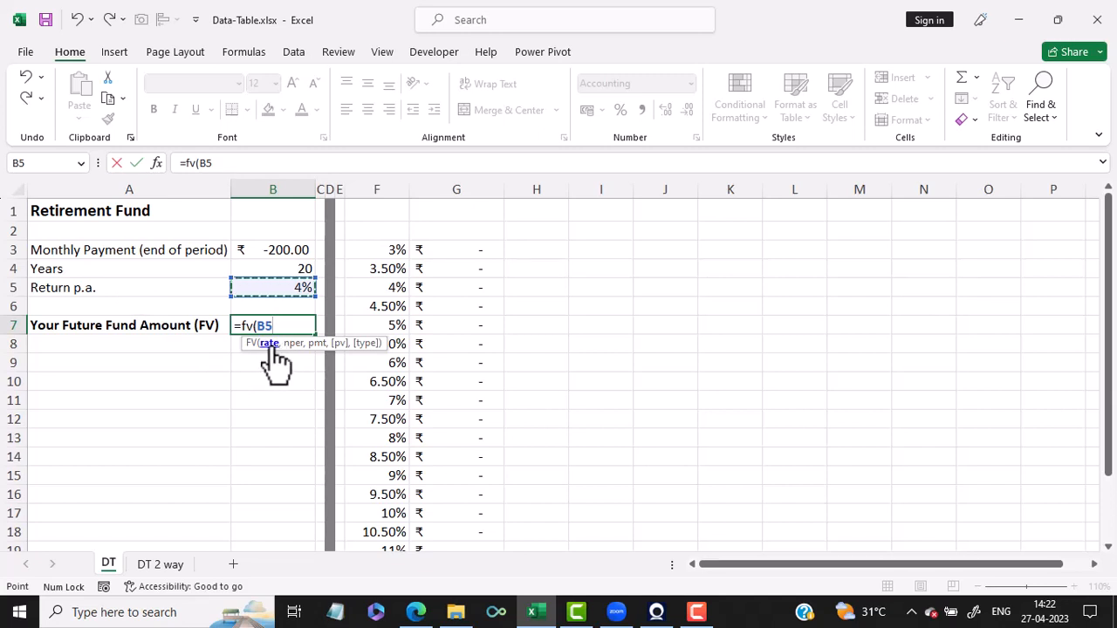
pyautogui.write('/12')
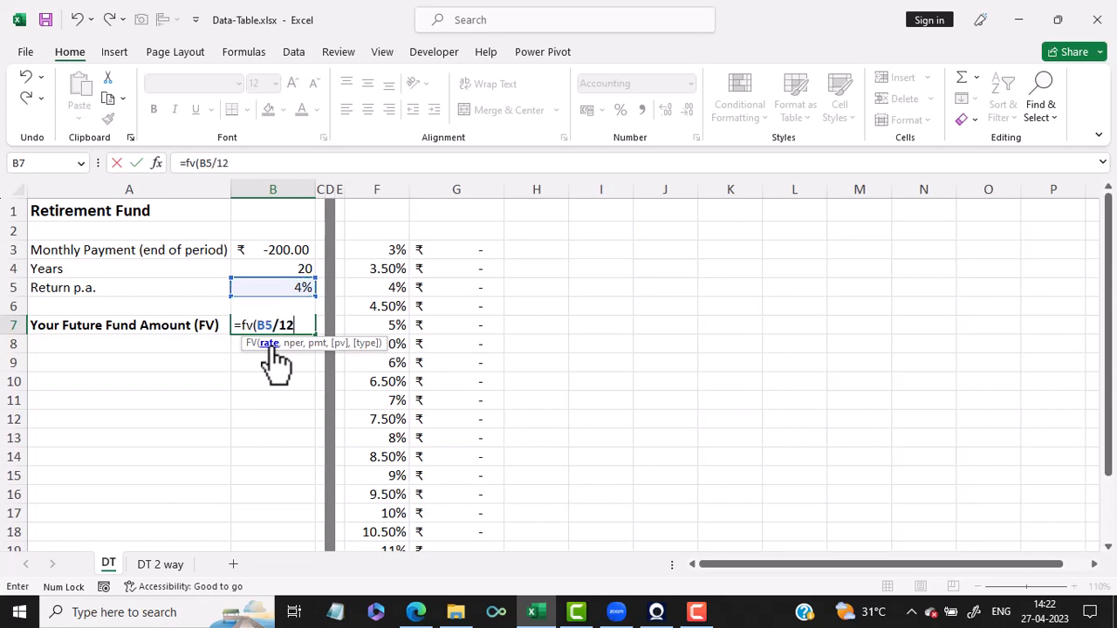
pyautogui.write(',')
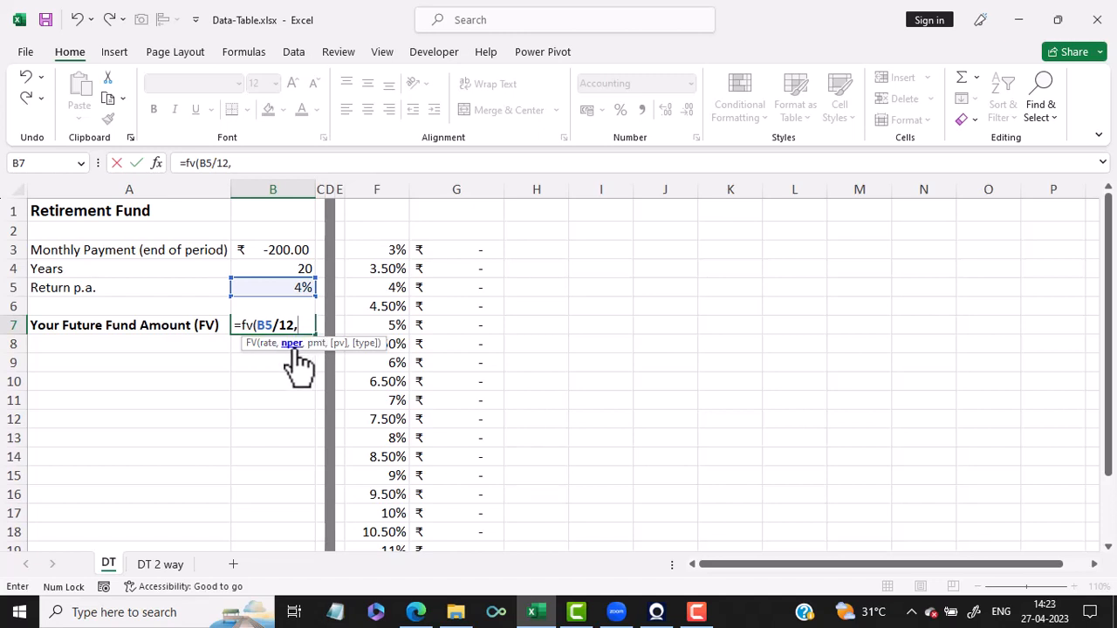
pyautogui.click(286, 272)
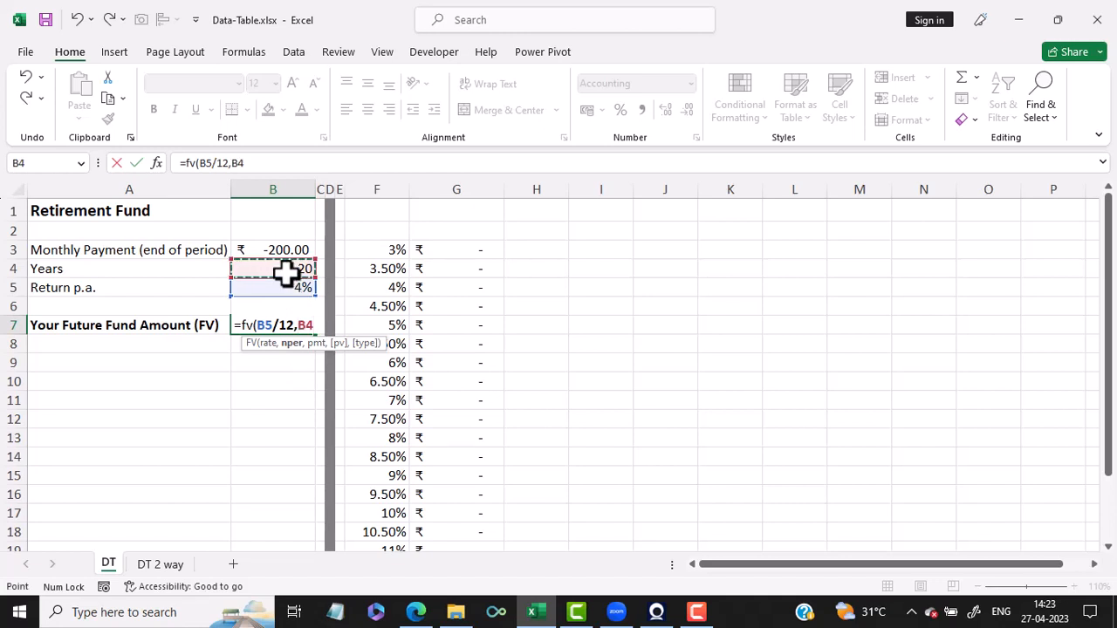
pyautogui.write('*12')
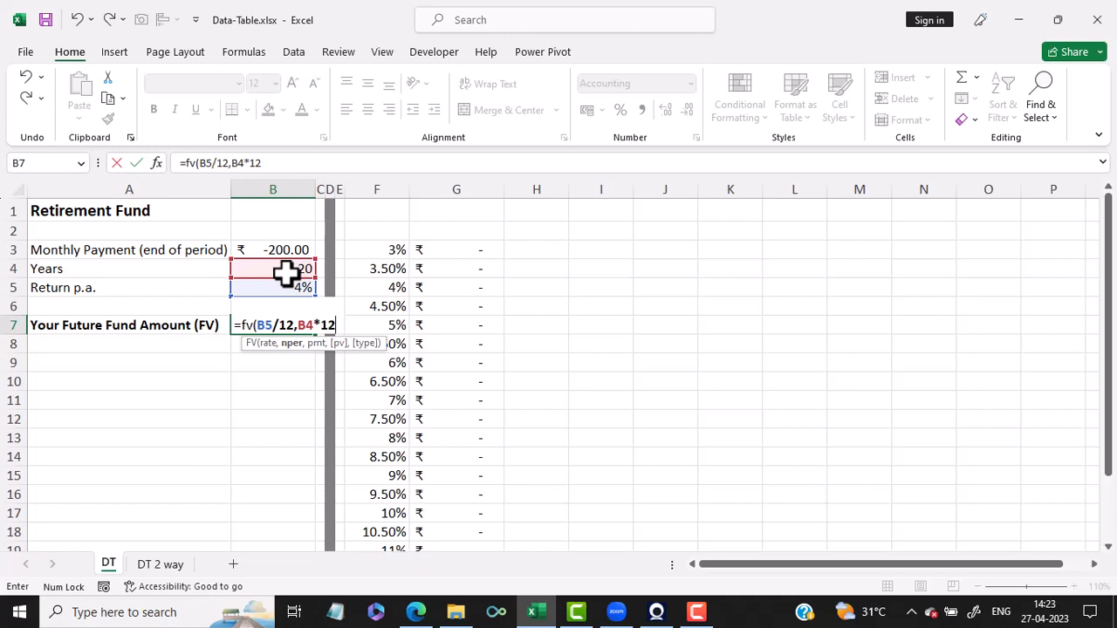
pyautogui.write(',')
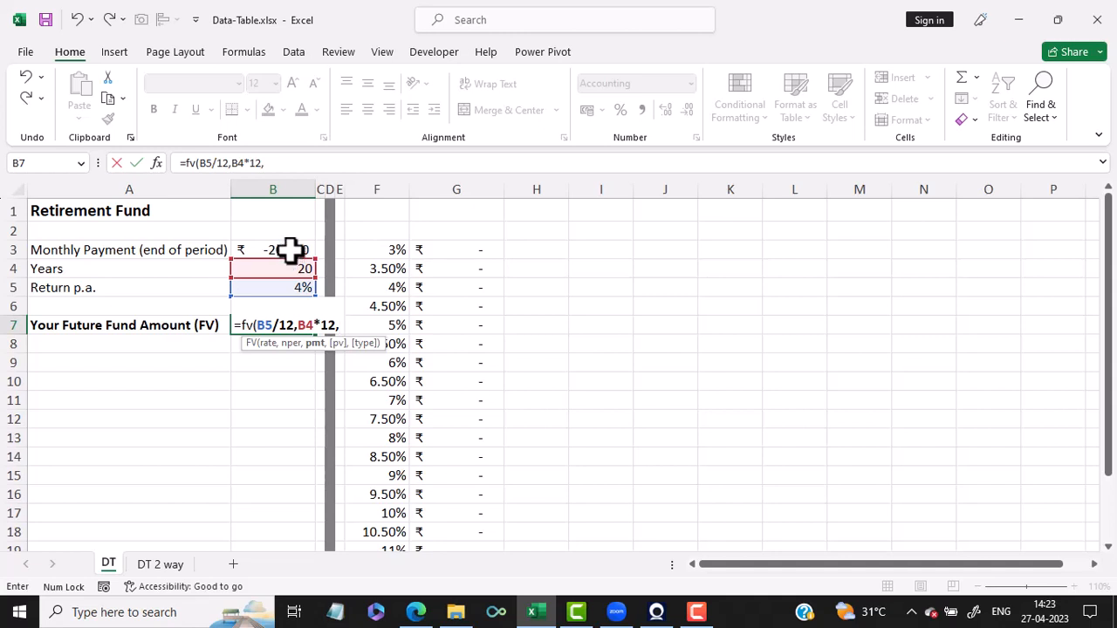
pyautogui.click(291, 249)
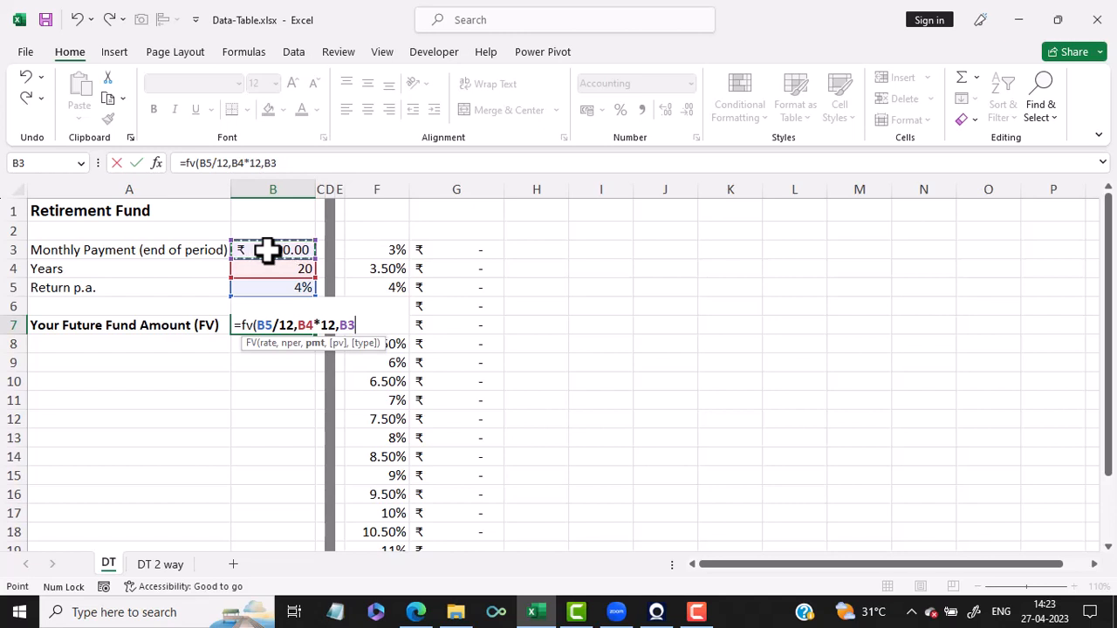
pyautogui.write(')')
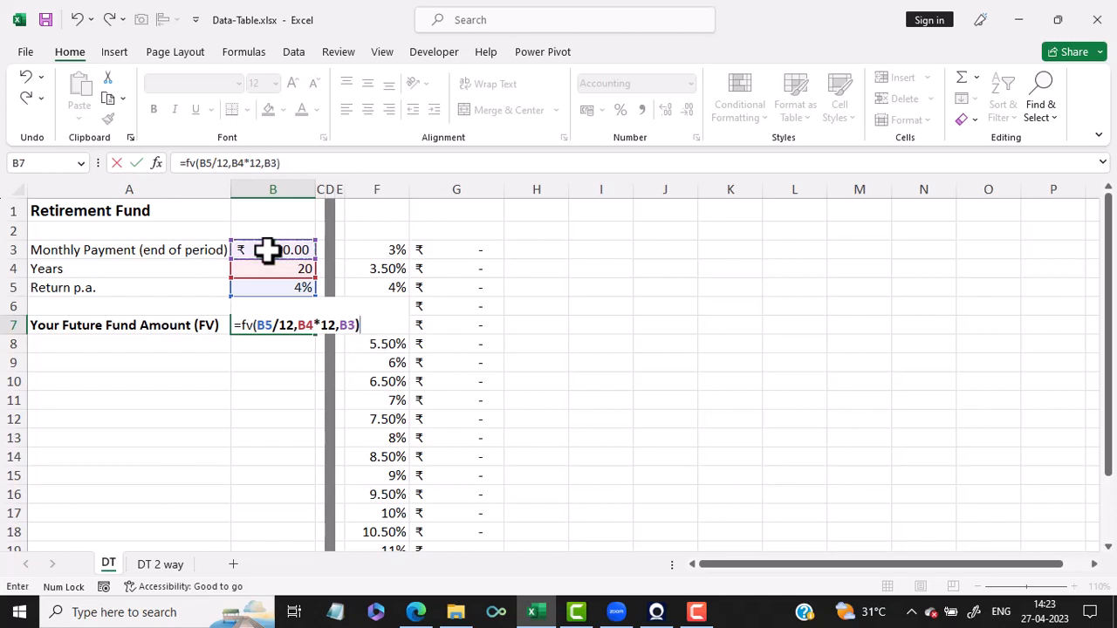
pyautogui.press('Return')
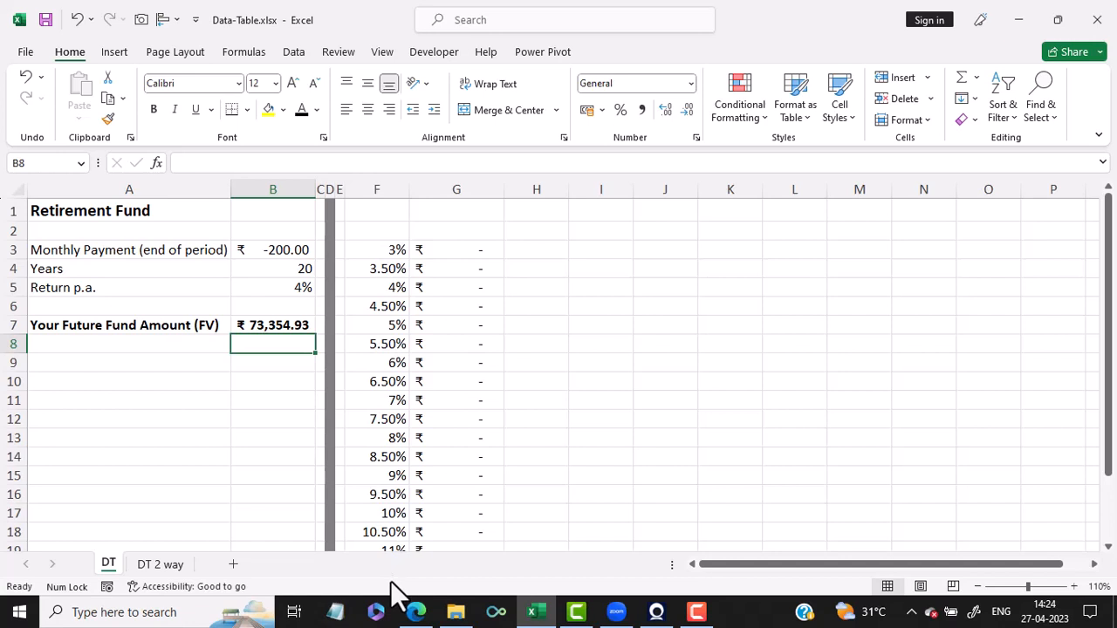
# Link cell G2, above the results column beside the return rates, to the future fund amount with =B7.
pyautogui.moveTo(388, 251); pyautogui.dragTo(380, 546)
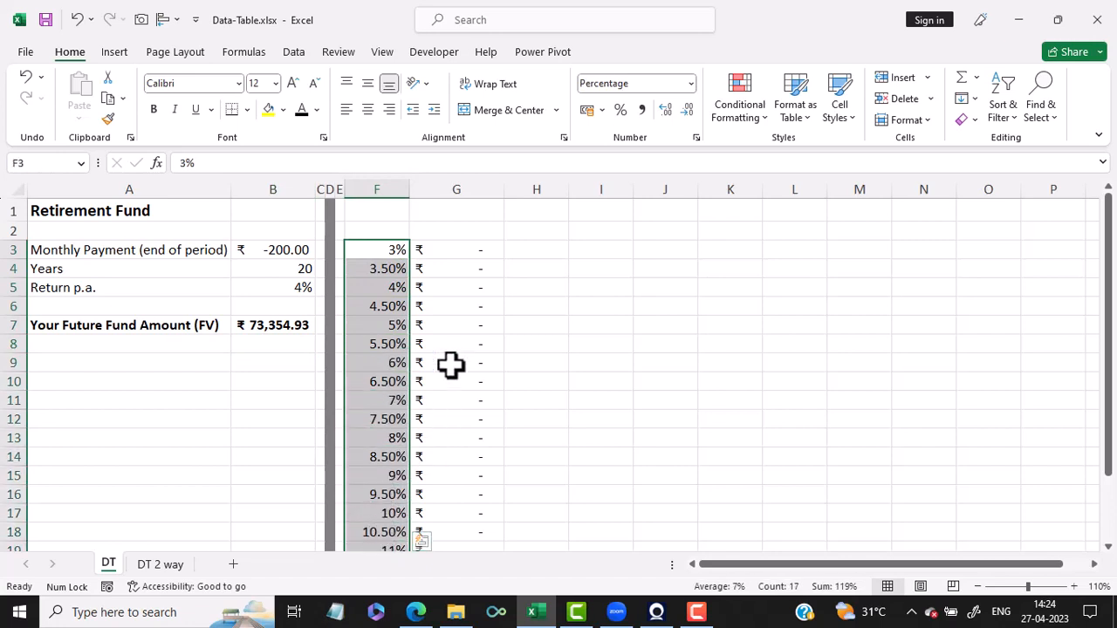
pyautogui.click(450, 226)
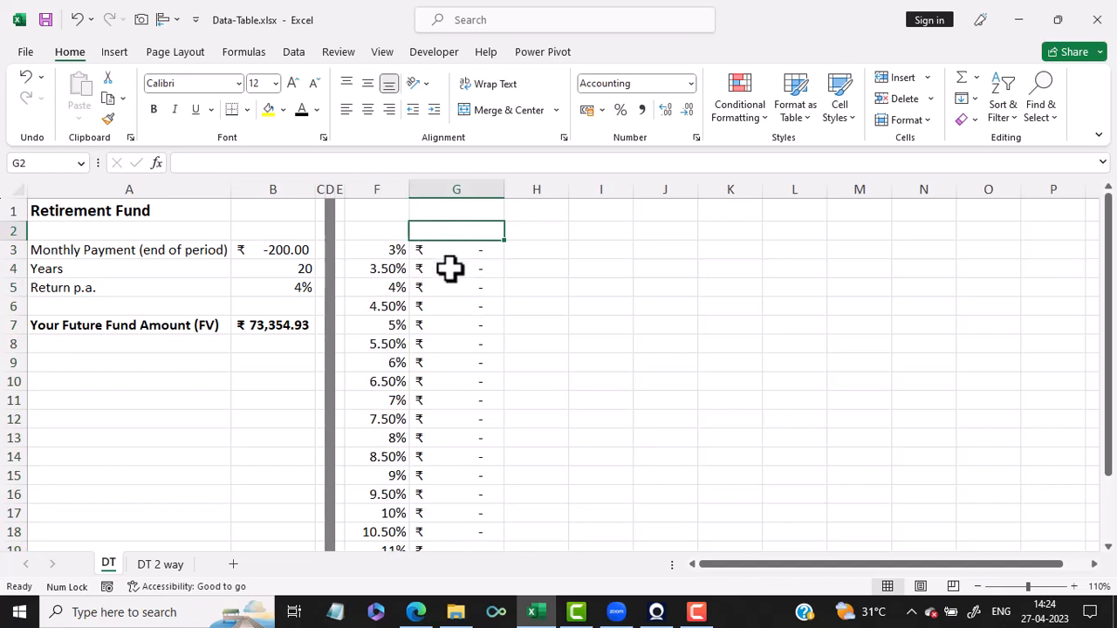
pyautogui.write('=')
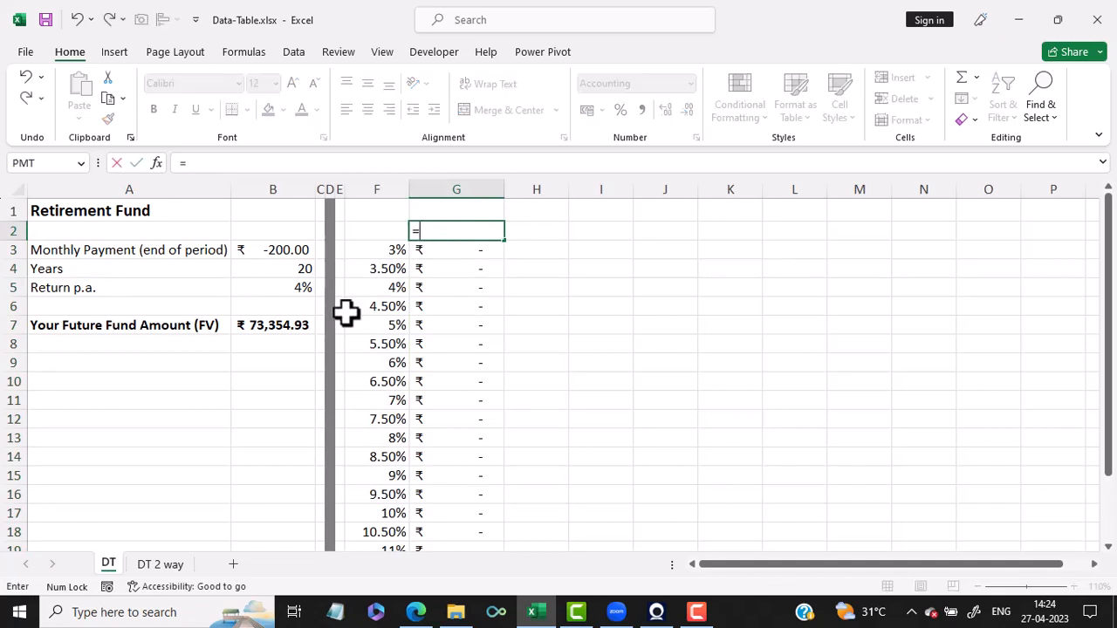
pyautogui.click(279, 328)
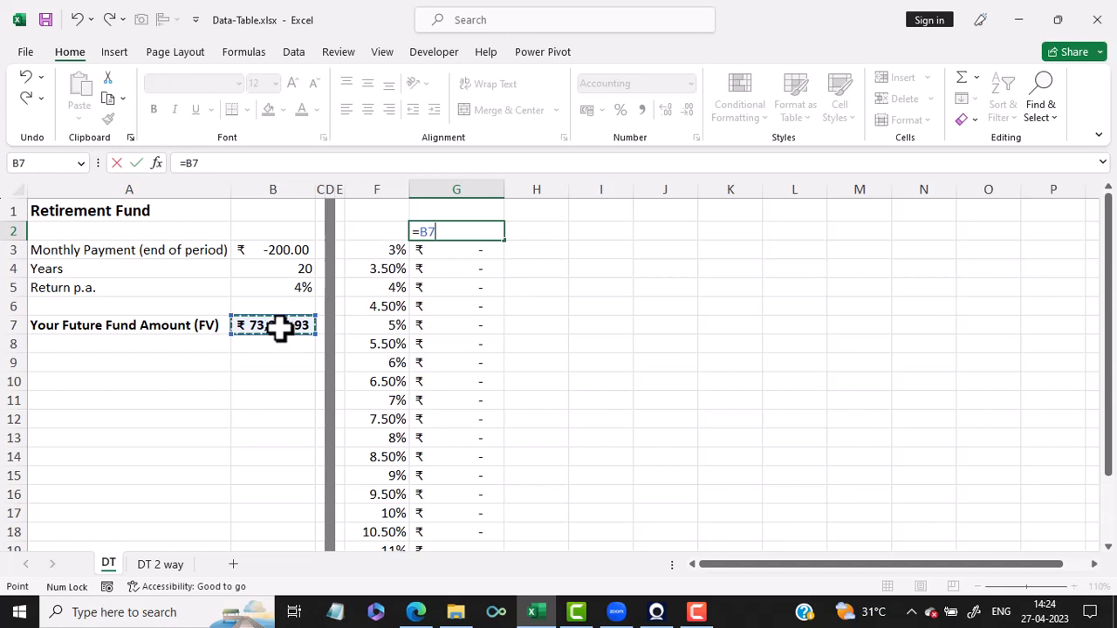
pyautogui.press('Return')
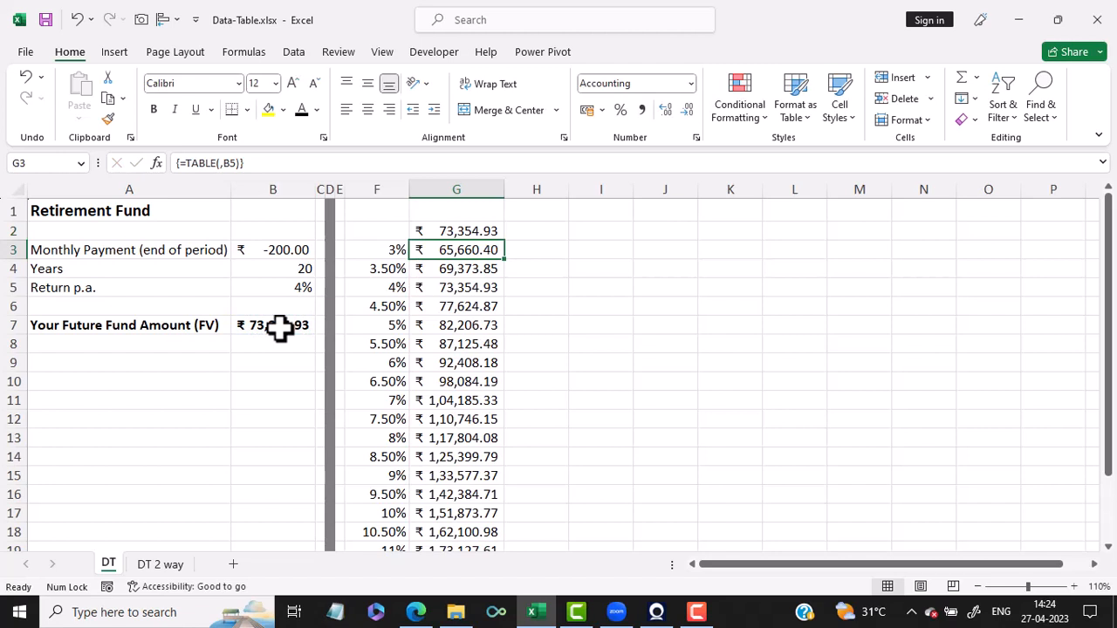
# Delete the existing data table results in G3:G19.
pyautogui.hotkey('shift', 'Down')
pyautogui.hotkey('shift', 'Down')
pyautogui.hotkey('shift', 'Down')
pyautogui.hotkey('shift', 'Down')
pyautogui.hotkey('shift', 'Down')
pyautogui.hotkey('shift', 'Down')
pyautogui.hotkey('shift', 'Down')
pyautogui.hotkey('shift', 'Down')
pyautogui.hotkey('shift', 'Down')
pyautogui.hotkey('shift', 'Down')
pyautogui.hotkey('shift', 'Down')
pyautogui.hotkey('shift', 'Down')
pyautogui.hotkey('shift', 'Down')
pyautogui.hotkey('shift', 'Down')
pyautogui.hotkey('shift', 'Down')
pyautogui.hotkey('shift', 'Down')
pyautogui.hotkey('shift', 'Down')
pyautogui.hotkey('shift', 'Down')
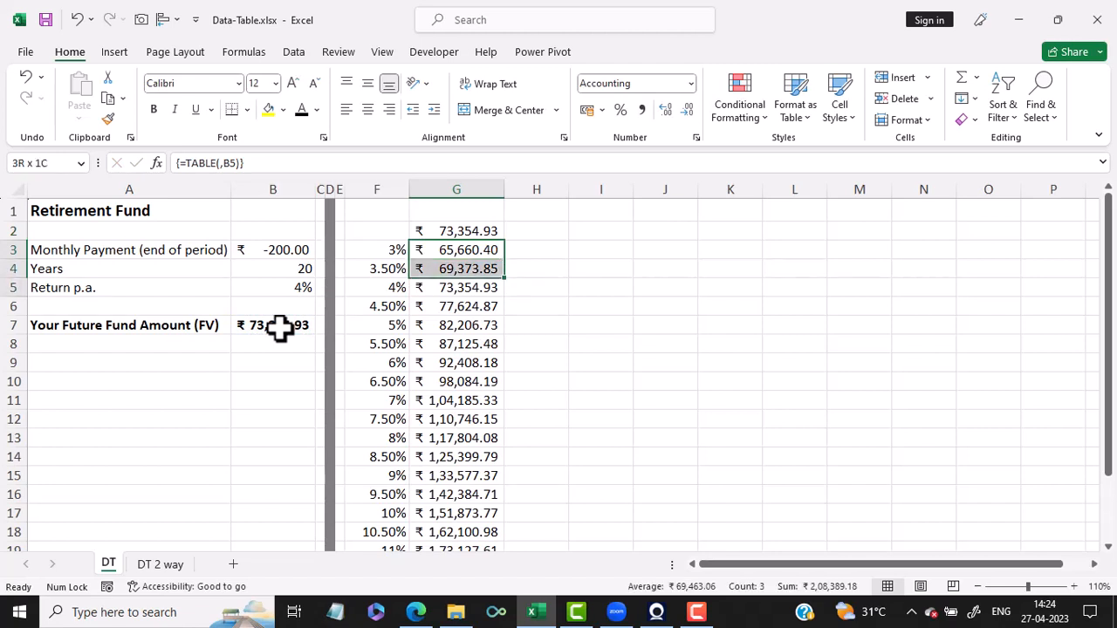
pyautogui.hotkey('shift', 'Up')
pyautogui.hotkey('shift', 'Up')
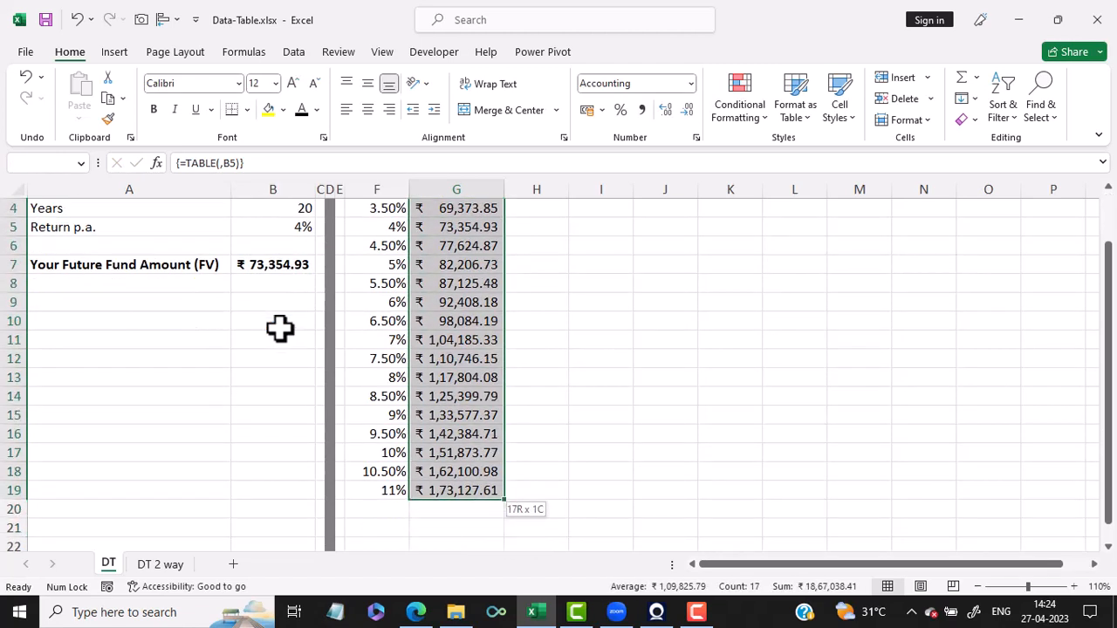
pyautogui.press('Delete')
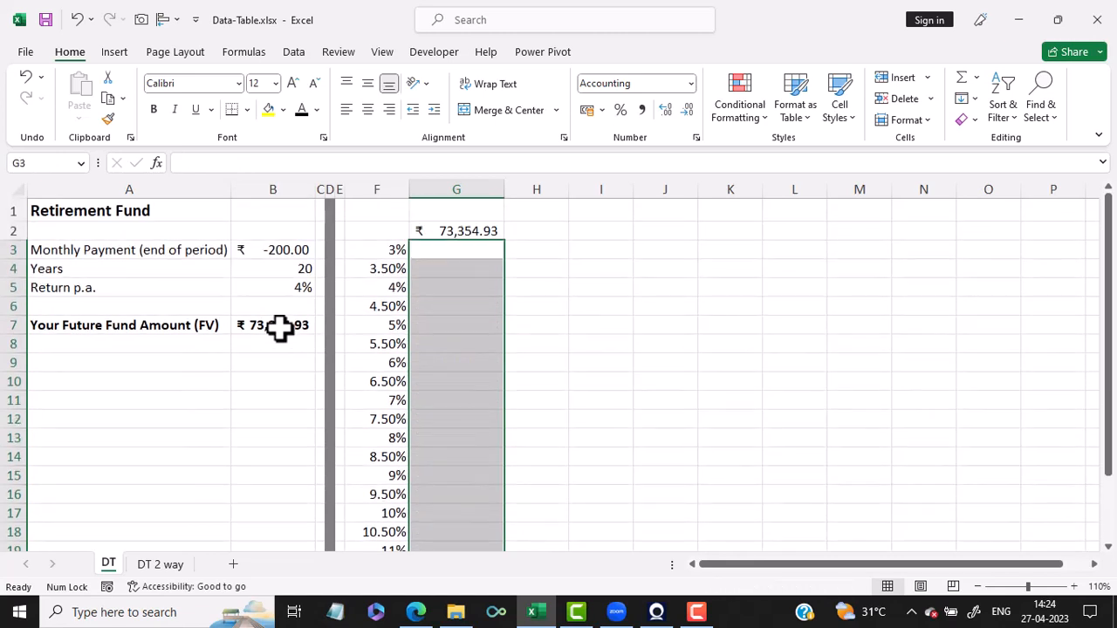
# Clear cell G2 and re-enter its reference to the future fund amount as =B7.
pyautogui.press('Up')
pyautogui.press('Left')
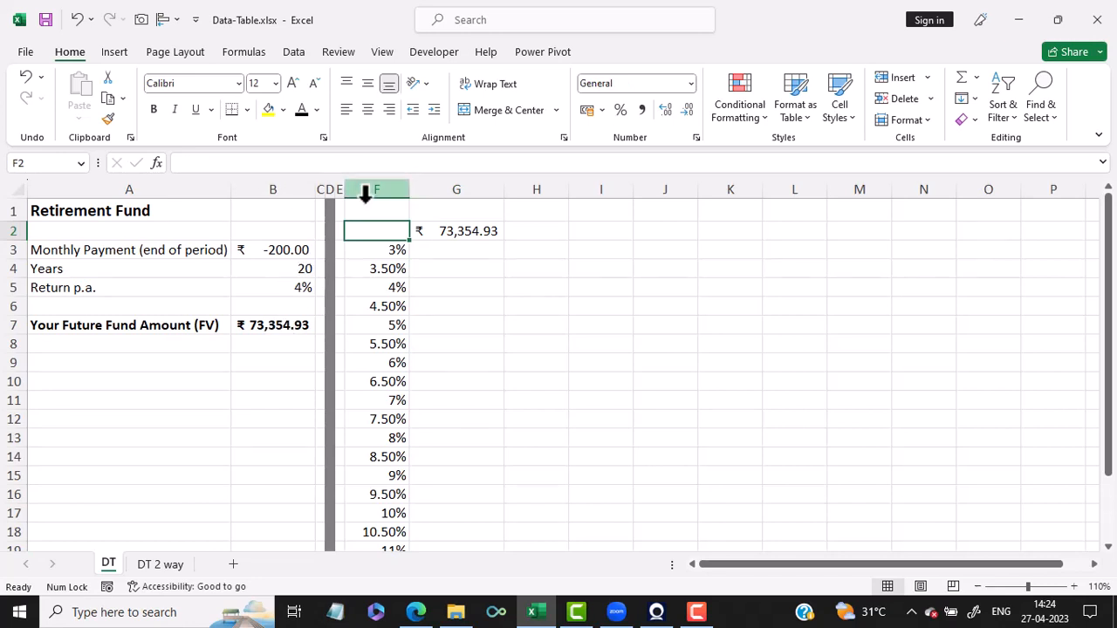
pyautogui.click(479, 231)
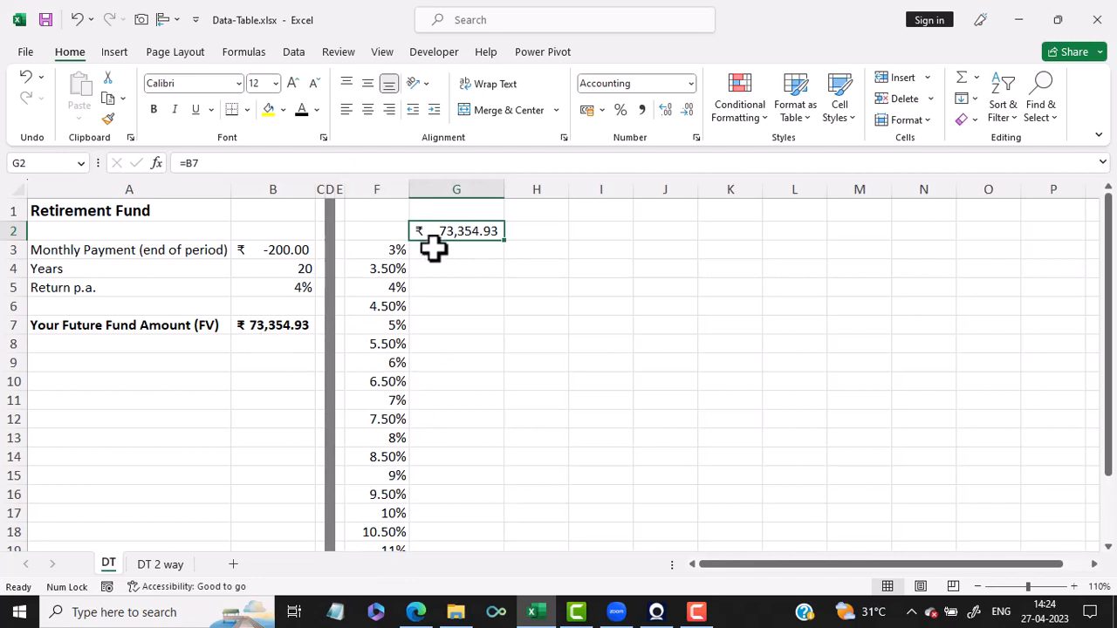
pyautogui.press('Delete')
pyautogui.write('=')
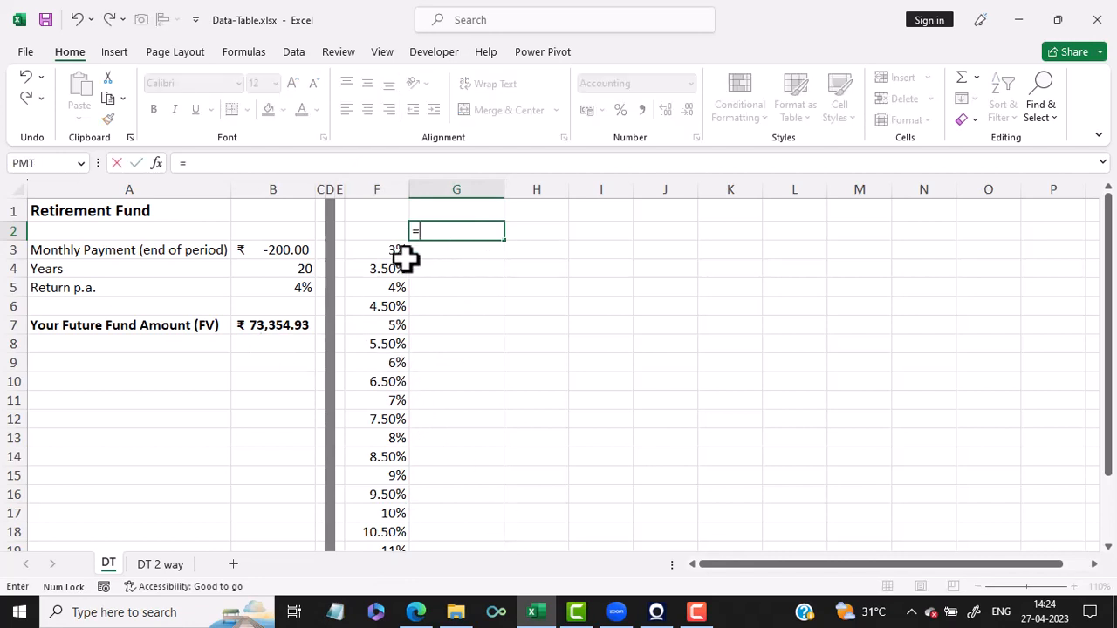
pyautogui.click(271, 325)
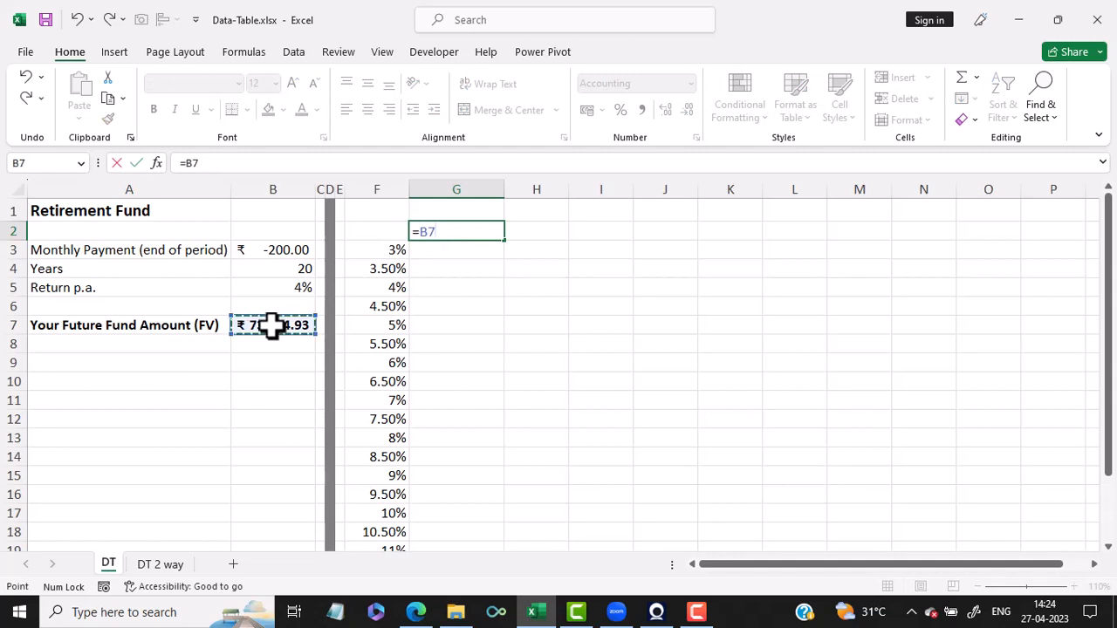
pyautogui.press('Return')
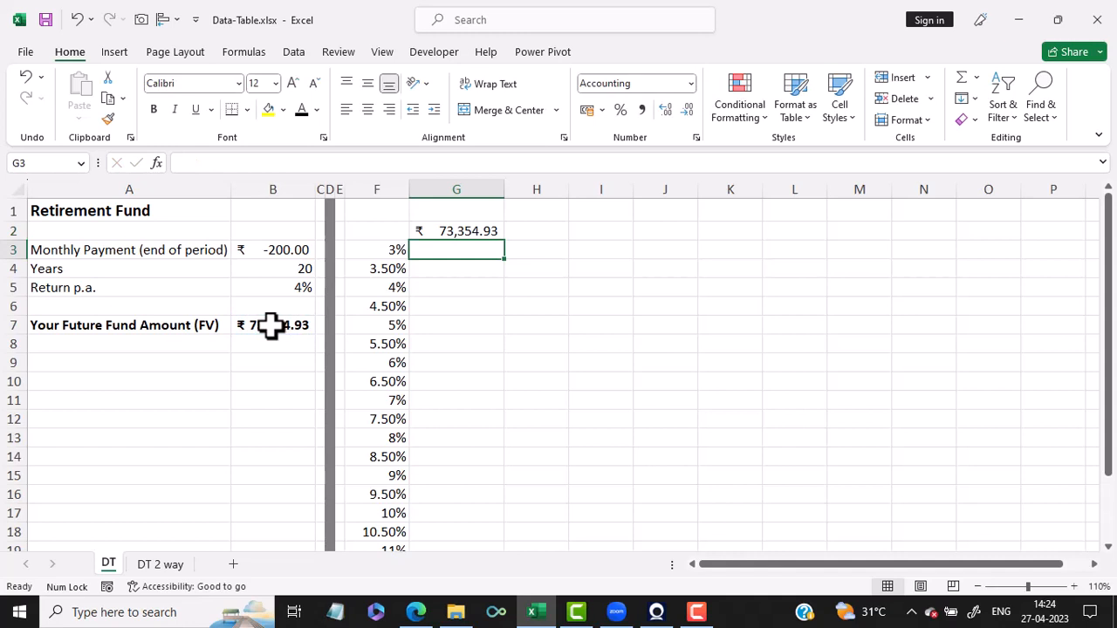
# Create a one-variable data table over F2:G19 with the annual return in B5 as the column input cell.
pyautogui.click(367, 232)
pyautogui.hotkey('shift', 'Right')
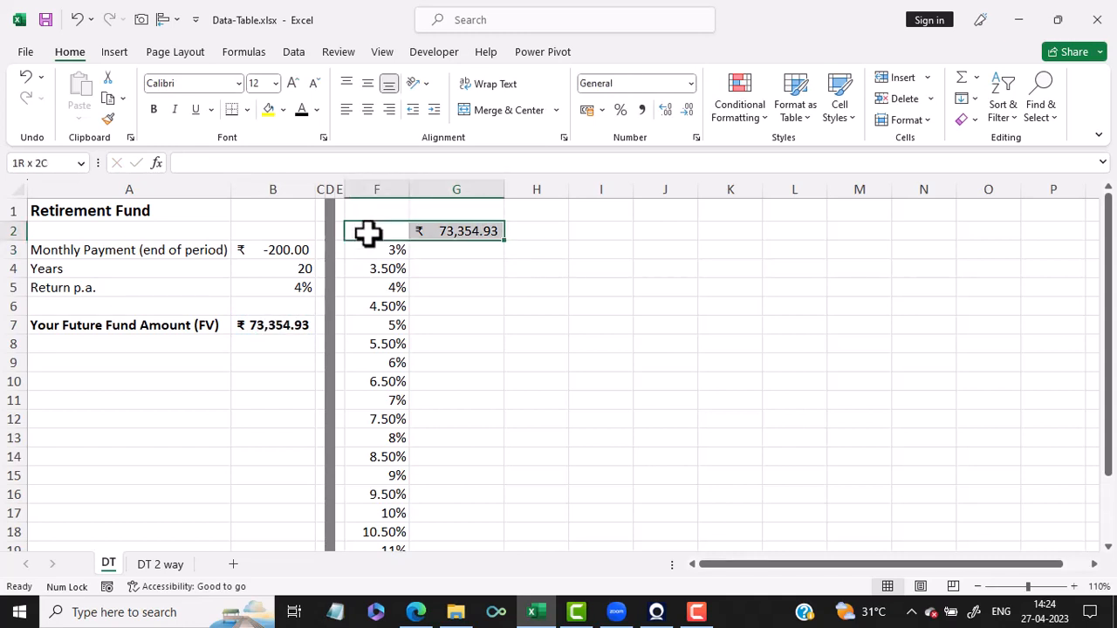
pyautogui.hotkey('shift', 'Down')
pyautogui.hotkey('shift', 'Down')
pyautogui.hotkey('shift', 'Down')
pyautogui.hotkey('shift', 'Down')
pyautogui.hotkey('shift', 'Down')
pyautogui.hotkey('shift', 'Down')
pyautogui.hotkey('shift', 'Down')
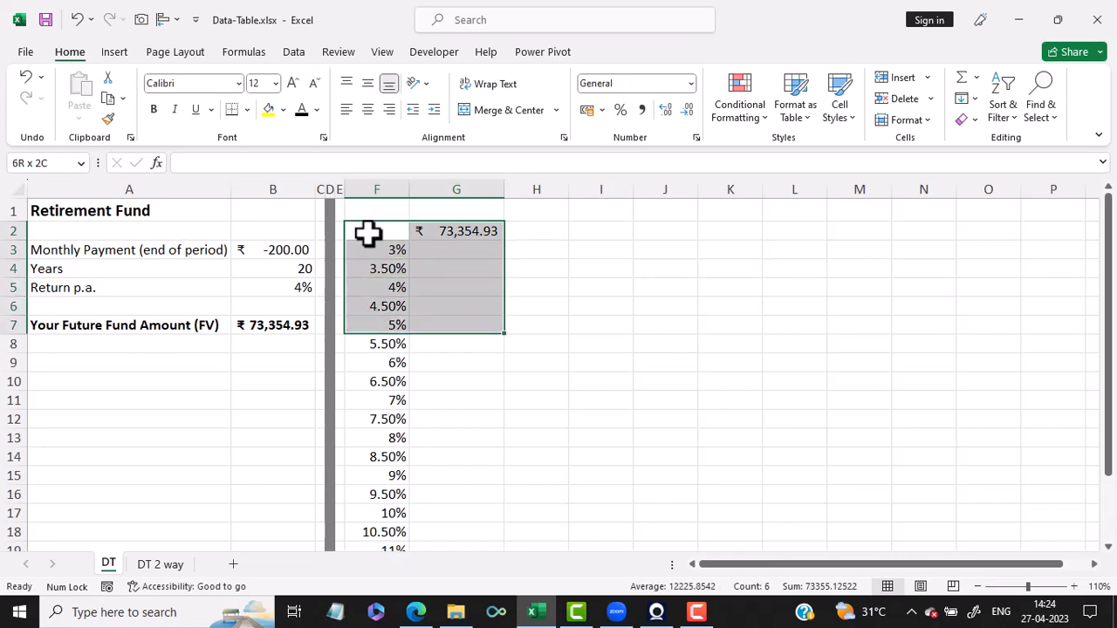
pyautogui.hotkey('shift', 'Down')
pyautogui.hotkey('shift', 'Down')
pyautogui.hotkey('shift', 'Down')
pyautogui.hotkey('shift', 'Down')
pyautogui.hotkey('shift', 'Down')
pyautogui.hotkey('shift', 'Down')
pyautogui.hotkey('shift', 'Down')
pyautogui.hotkey('shift', 'Down')
pyautogui.hotkey('shift', 'Down')
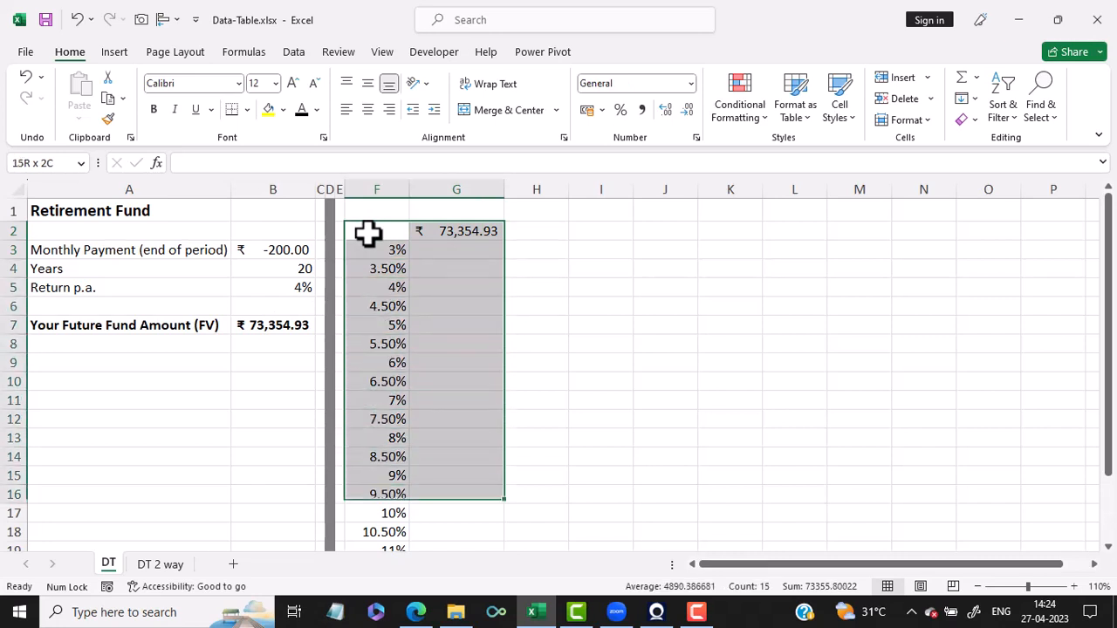
pyautogui.hotkey('shift', 'Down')
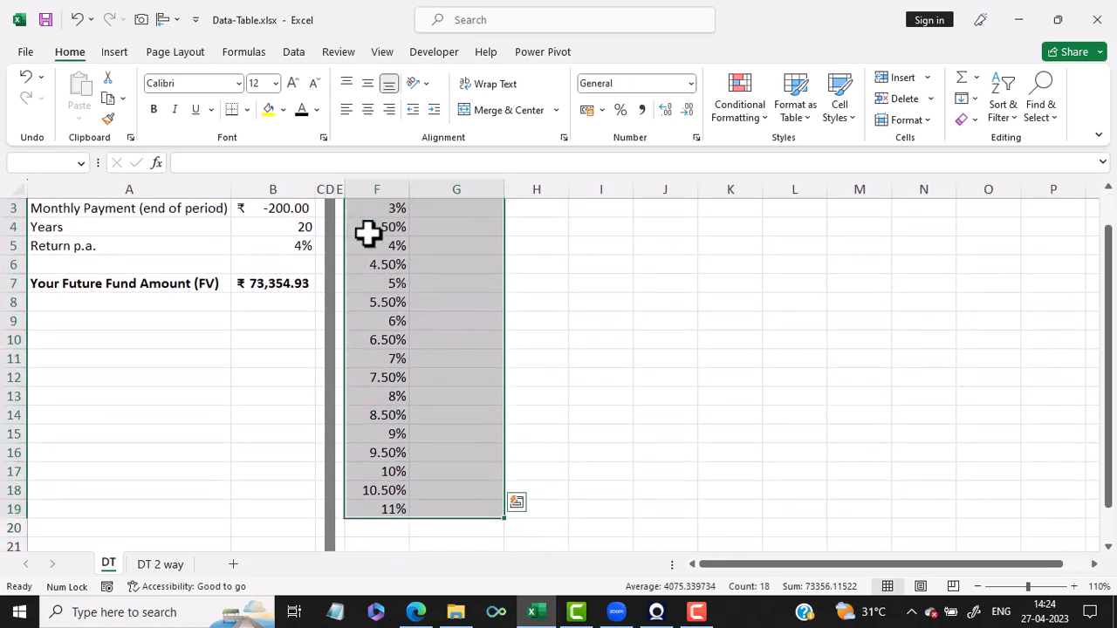
pyautogui.scroll(1, 368, 232)
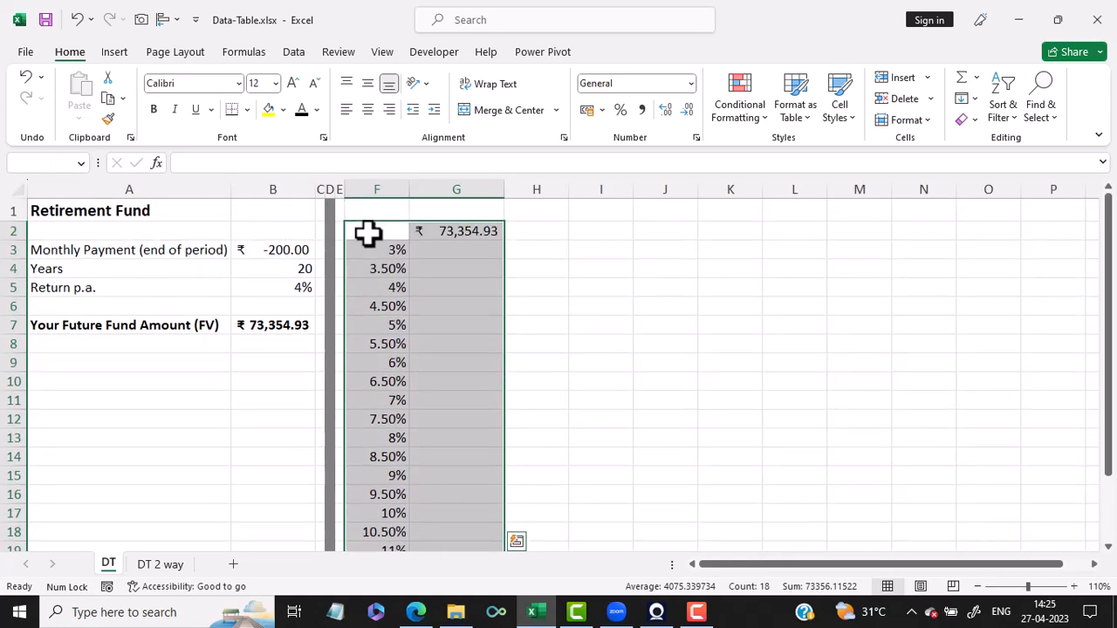
pyautogui.click(286, 52)
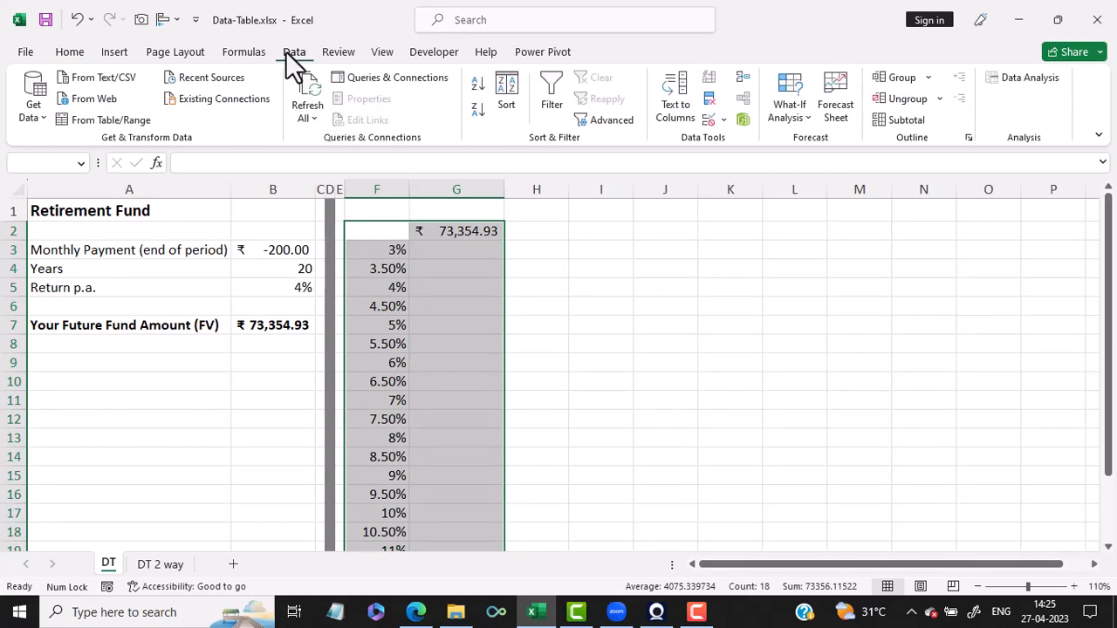
pyautogui.click(808, 122)
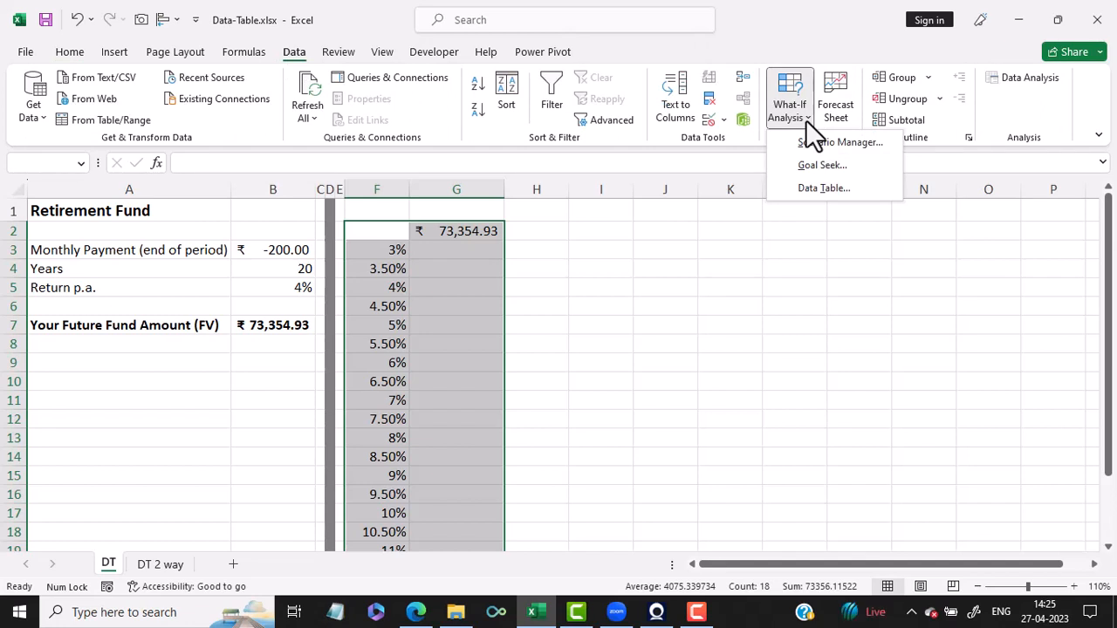
pyautogui.click(823, 187)
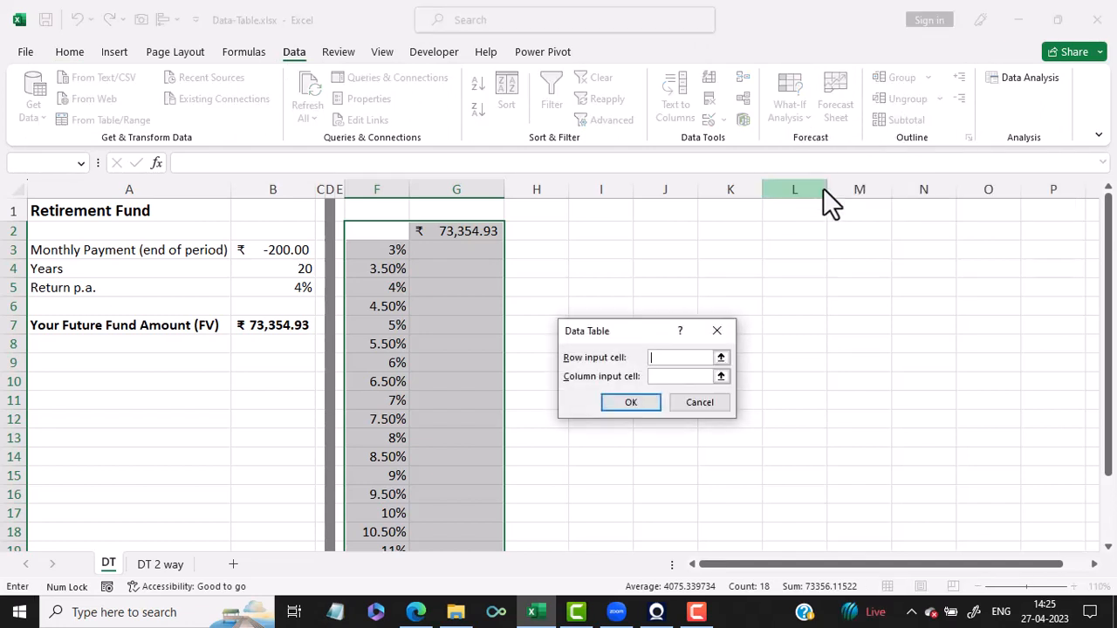
pyautogui.click(668, 378)
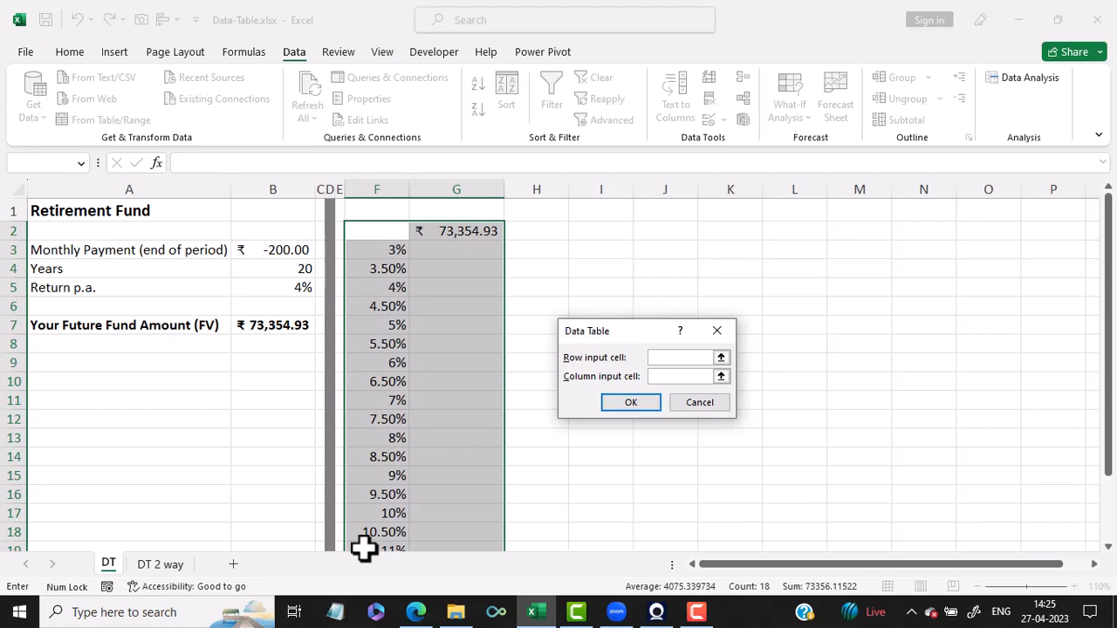
pyautogui.click(293, 292)
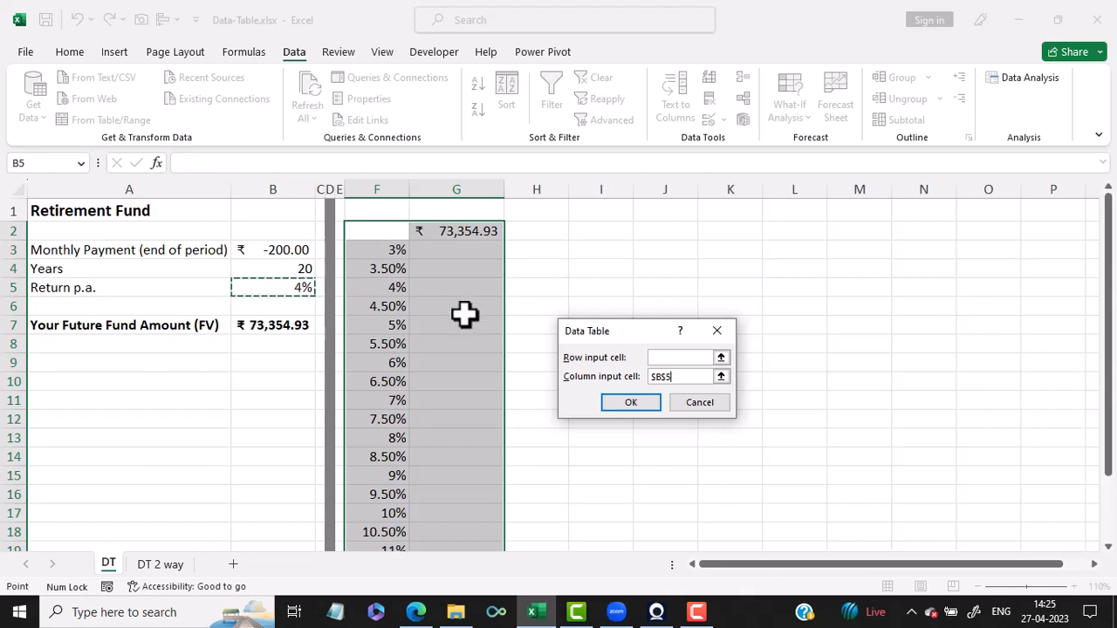
pyautogui.click(628, 402)
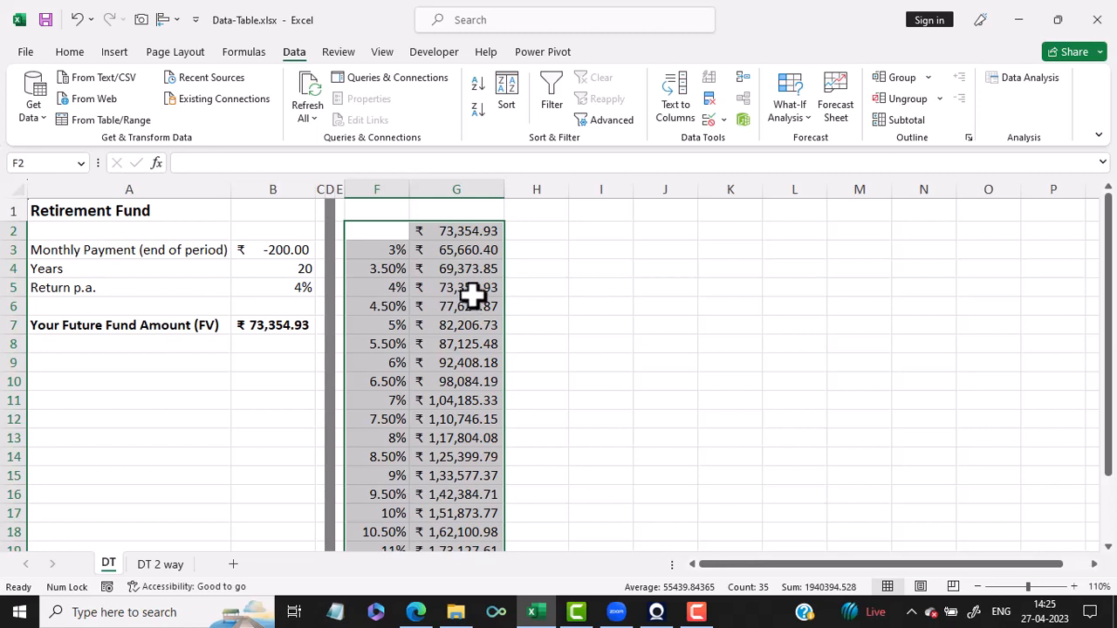
# On the DT 2 way sheet, link corner cell F2 of the rates-and-years grid to the future fund amount with =B7.
pyautogui.click(160, 564)
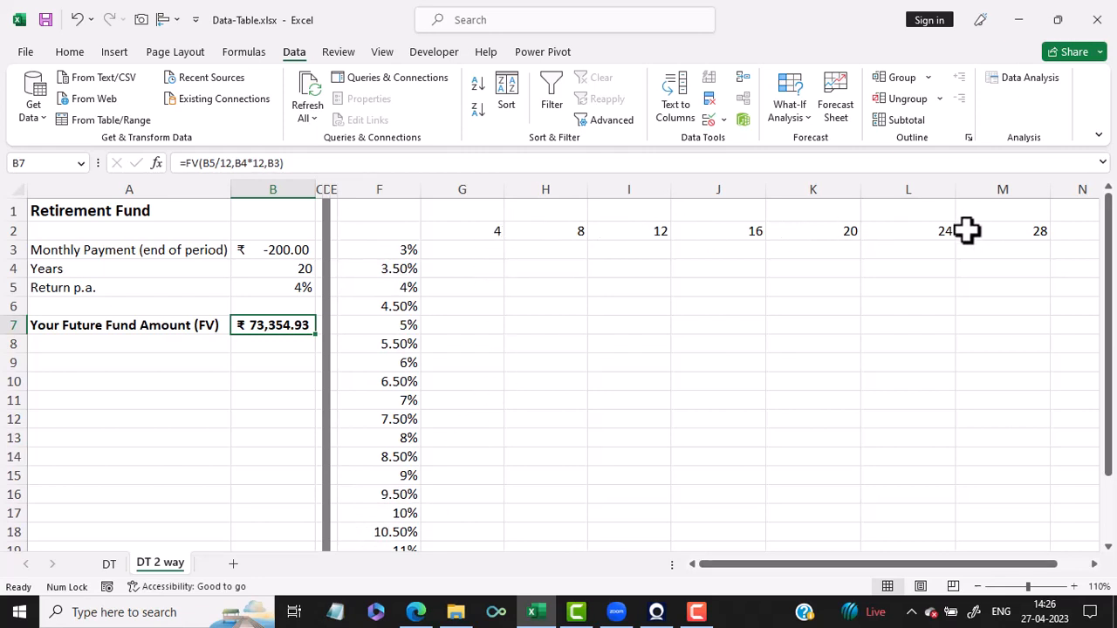
pyautogui.click(380, 234)
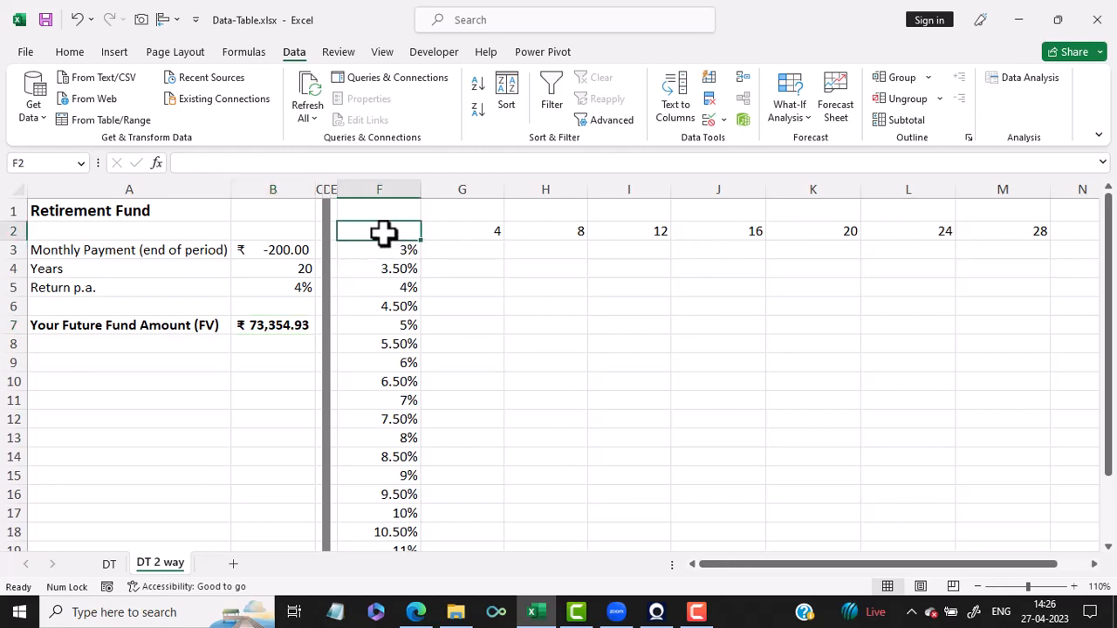
pyautogui.write('=')
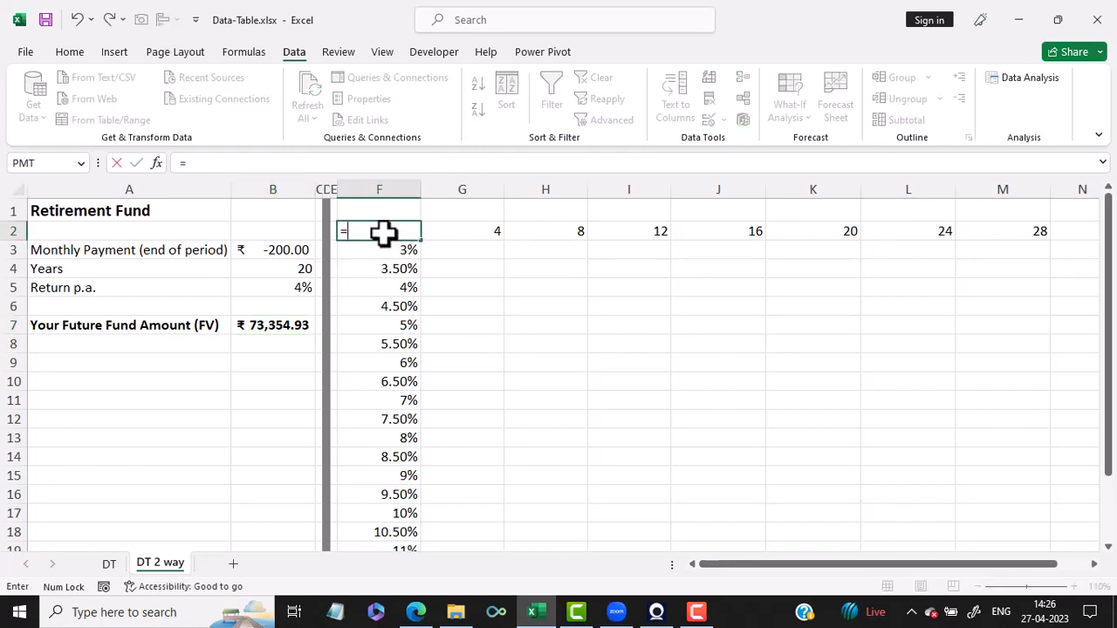
pyautogui.click(284, 326)
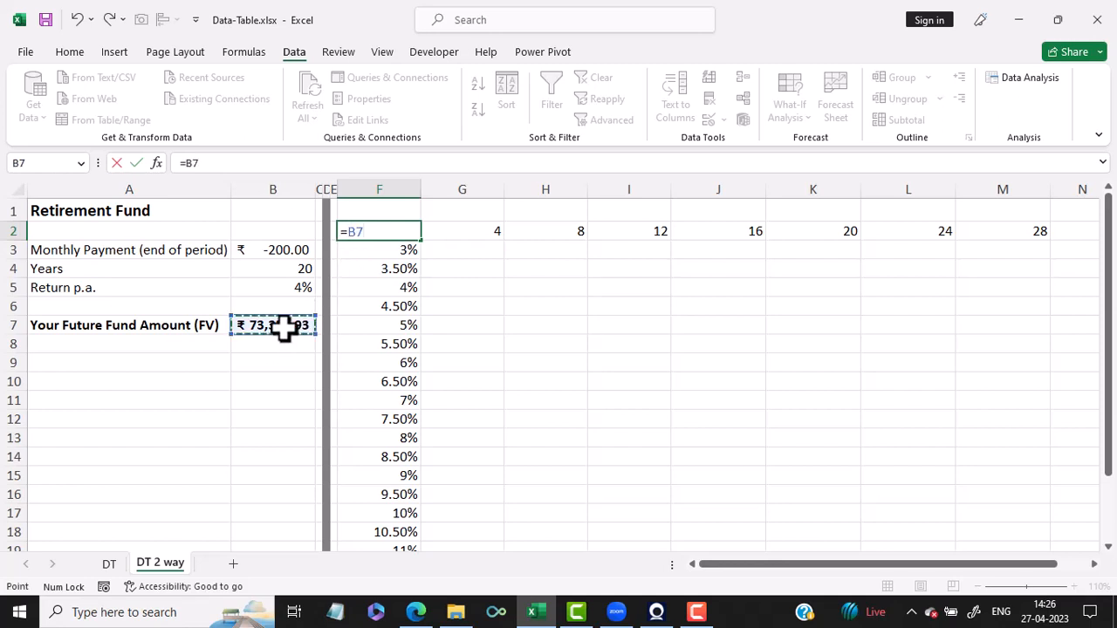
pyautogui.press('Return')
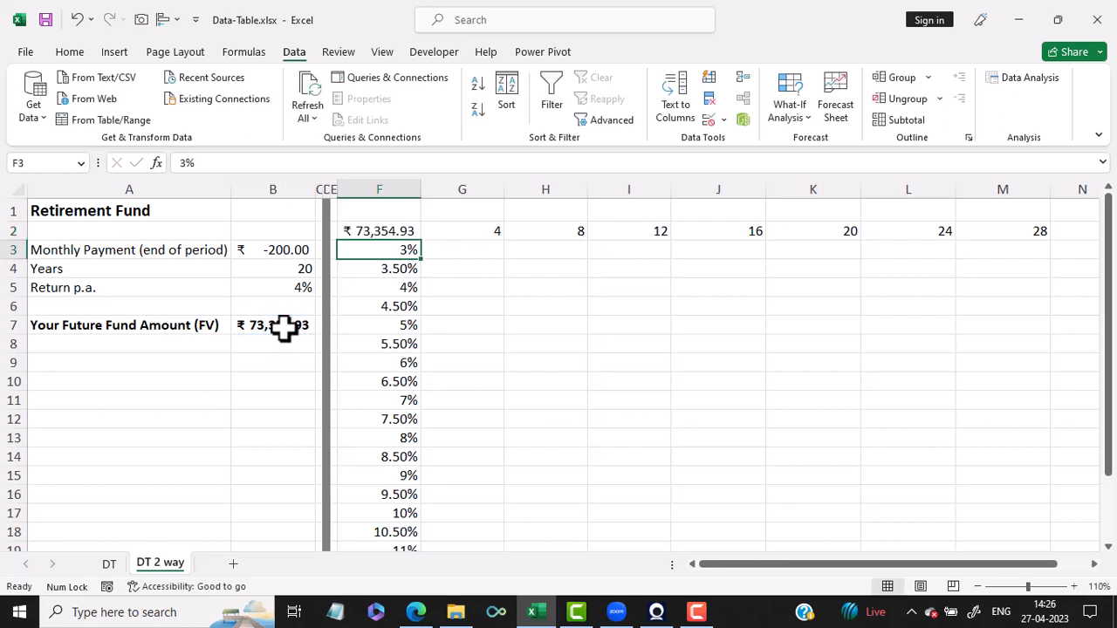
# Create a two-variable data table over F2:M19 with row input cell B4 and column input cell B5, and inspect the 4%, 20-year result.
pyautogui.press('Up')
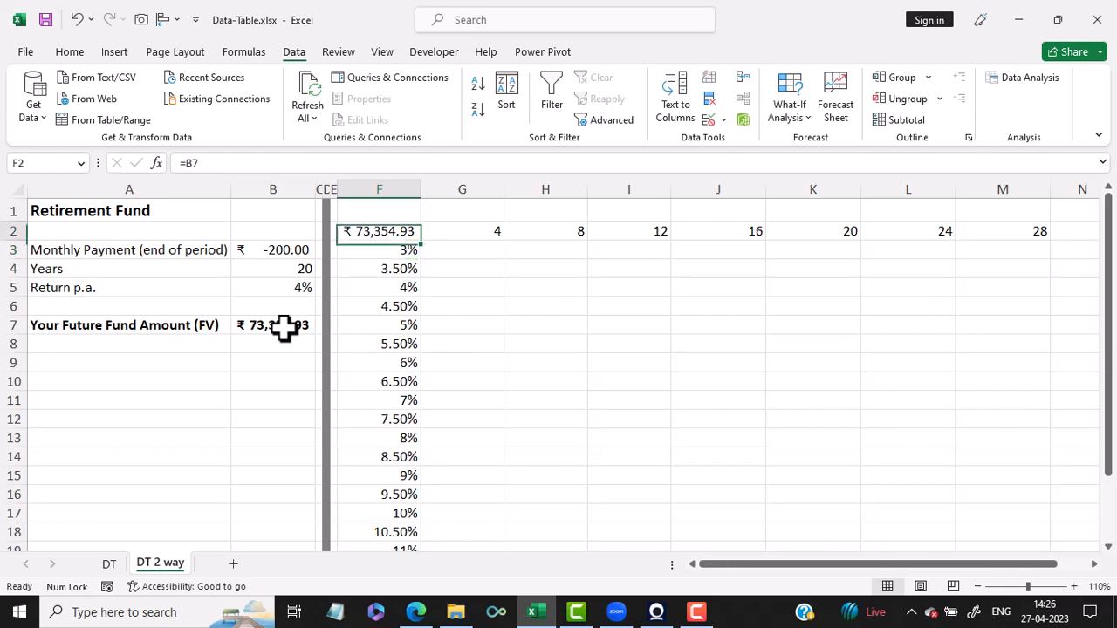
pyautogui.hotkey('shift', 'Down')
pyautogui.hotkey('shift', 'Down')
pyautogui.hotkey('shift', 'Down')
pyautogui.hotkey('shift', 'Down')
pyautogui.hotkey('shift', 'Down')
pyautogui.hotkey('shift', 'Down')
pyautogui.hotkey('shift', 'Down')
pyautogui.hotkey('shift', 'Down')
pyautogui.hotkey('shift', 'Down')
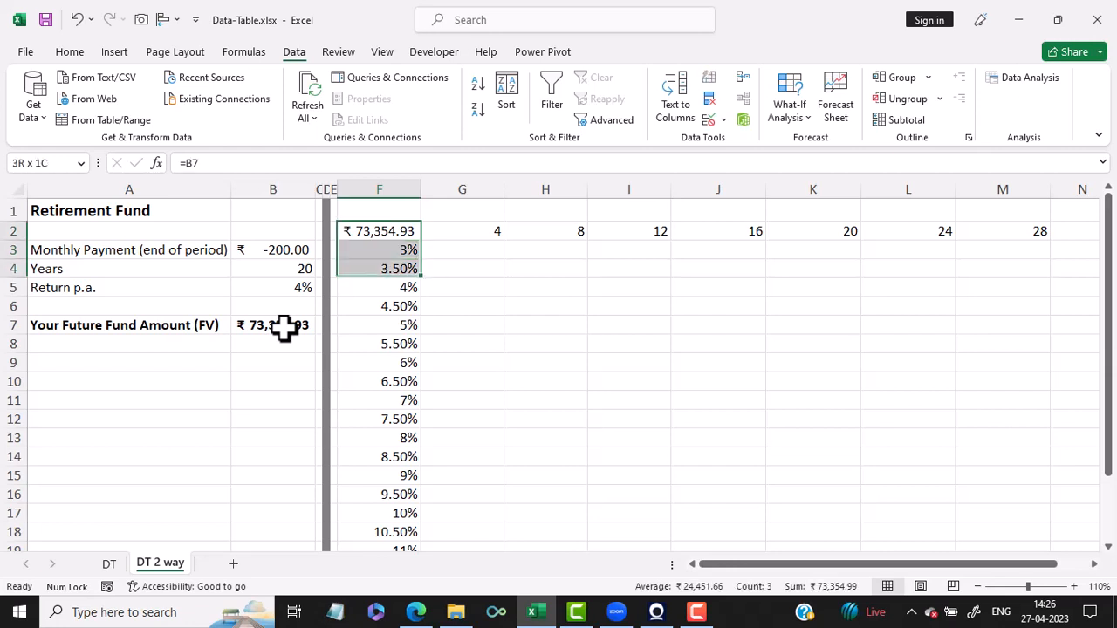
pyautogui.hotkey('shift', 'Down')
pyautogui.hotkey('shift', 'Down')
pyautogui.hotkey('shift', 'Down')
pyautogui.hotkey('shift', 'Down')
pyautogui.hotkey('shift', 'Down')
pyautogui.hotkey('shift', 'Down')
pyautogui.hotkey('shift', 'Down')
pyautogui.hotkey('shift', 'Down')
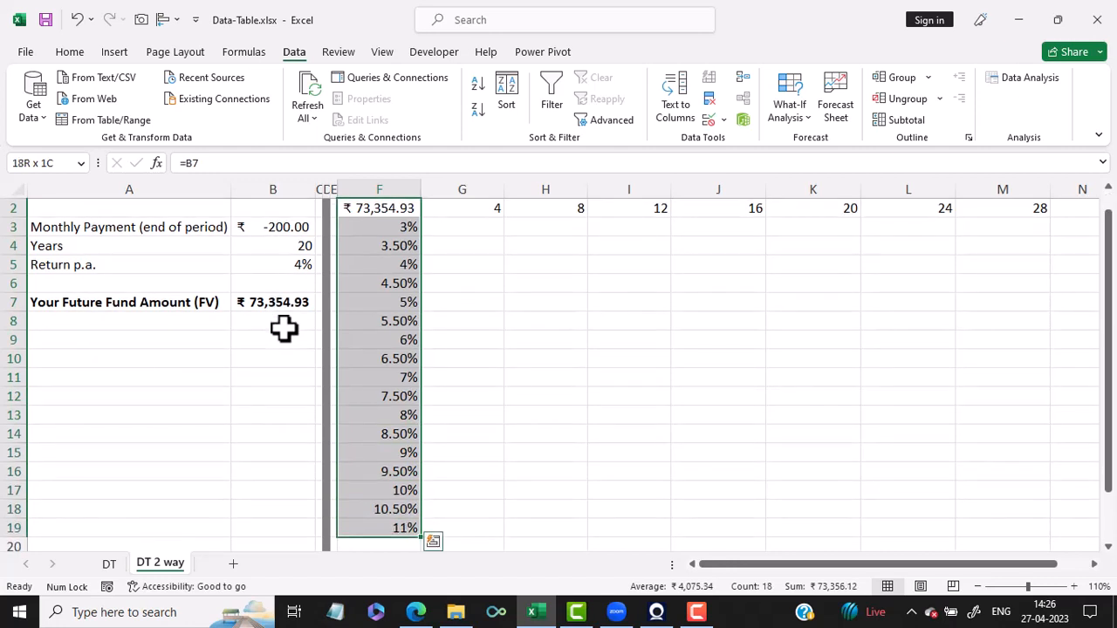
pyautogui.hotkey('shift', 'Right')
pyautogui.hotkey('shift', 'Right')
pyautogui.hotkey('shift', 'Right')
pyautogui.hotkey('shift', 'Right')
pyautogui.hotkey('shift', 'Right')
pyautogui.hotkey('shift', 'Right')
pyautogui.hotkey('shift', 'Right')
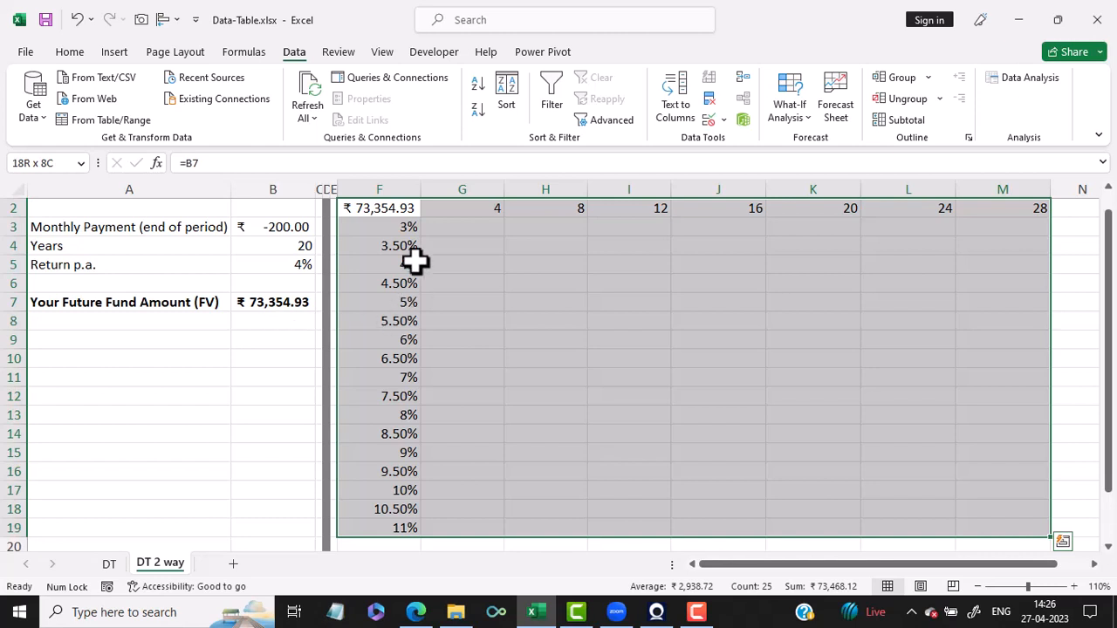
pyautogui.click(804, 119)
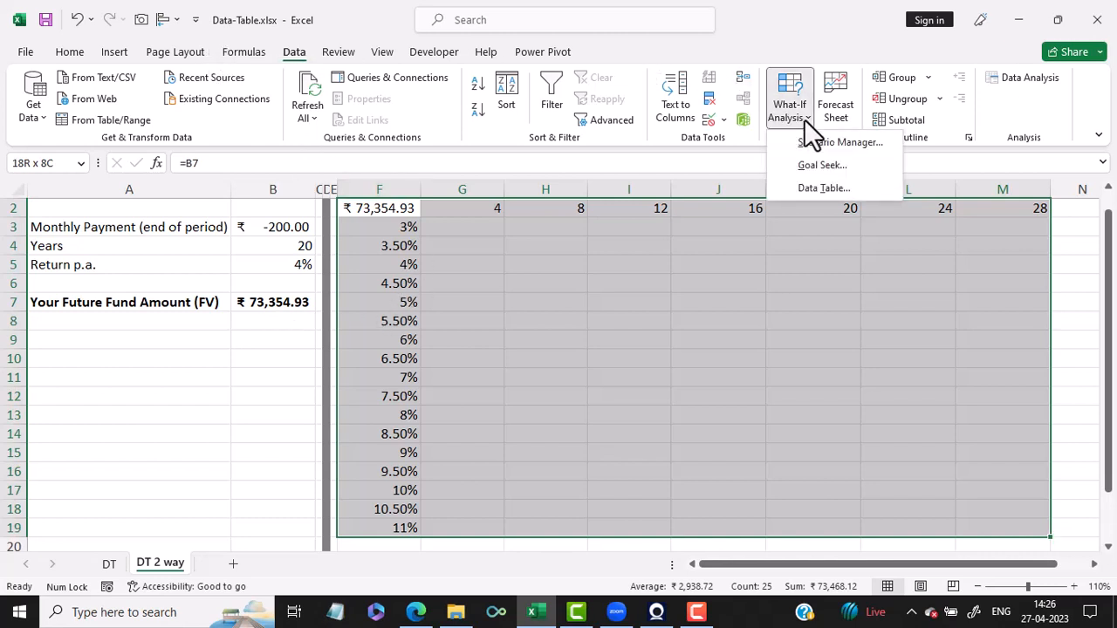
pyautogui.click(827, 189)
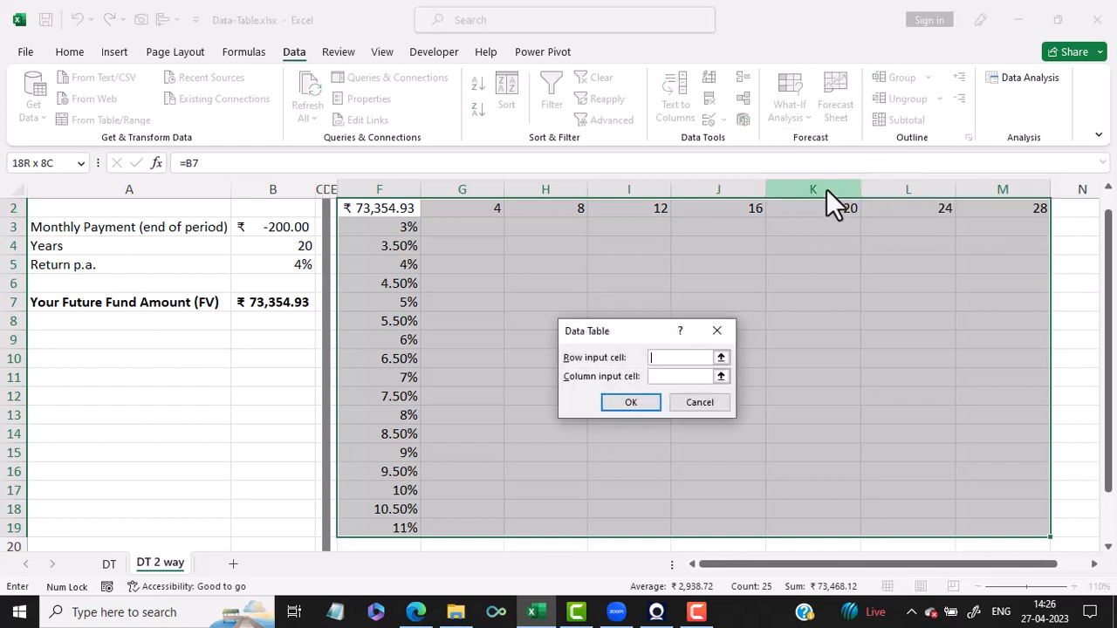
pyautogui.click(674, 378)
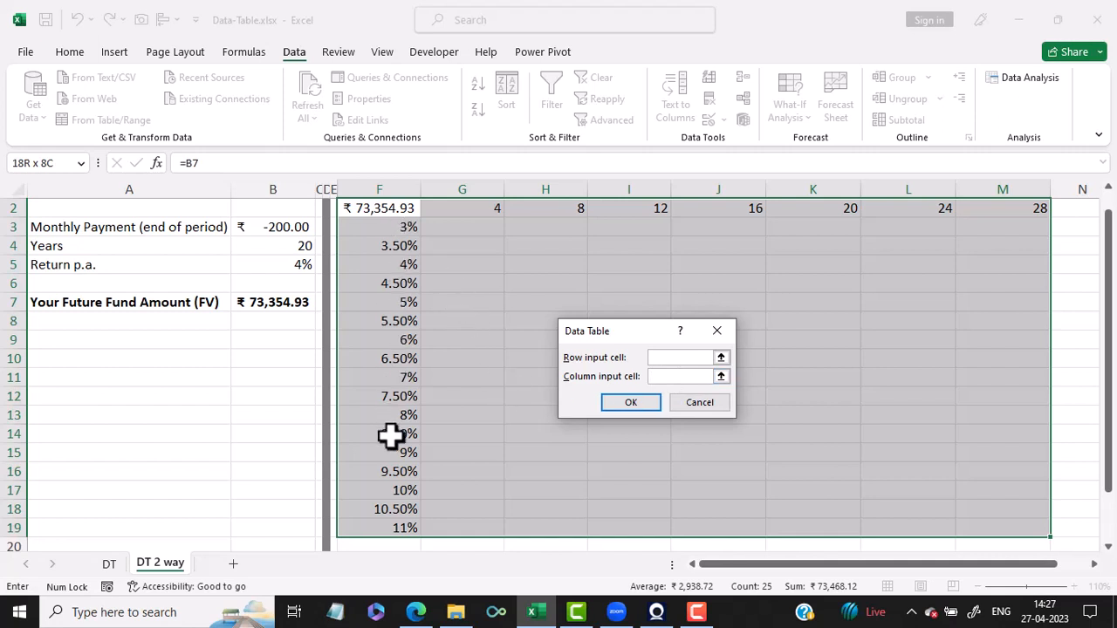
pyautogui.click(289, 267)
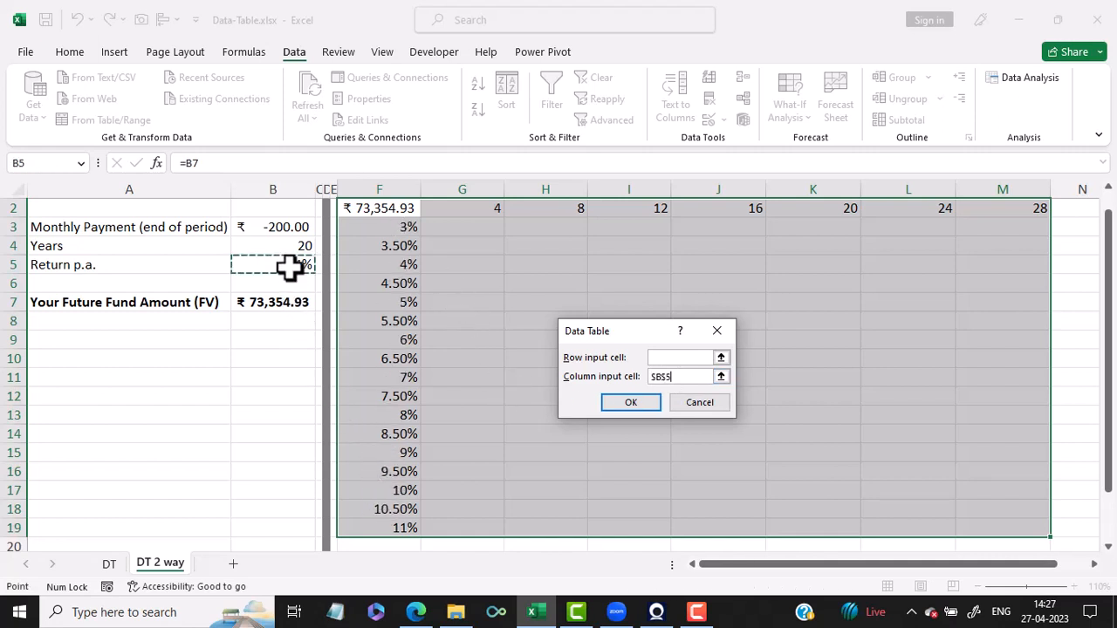
pyautogui.click(663, 358)
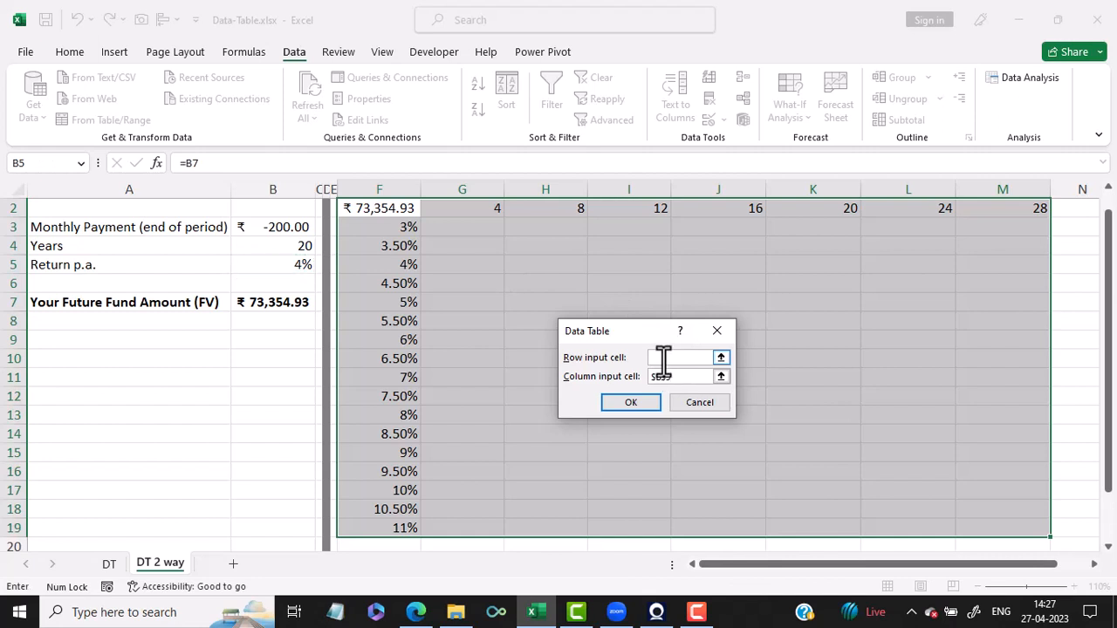
pyautogui.click(292, 250)
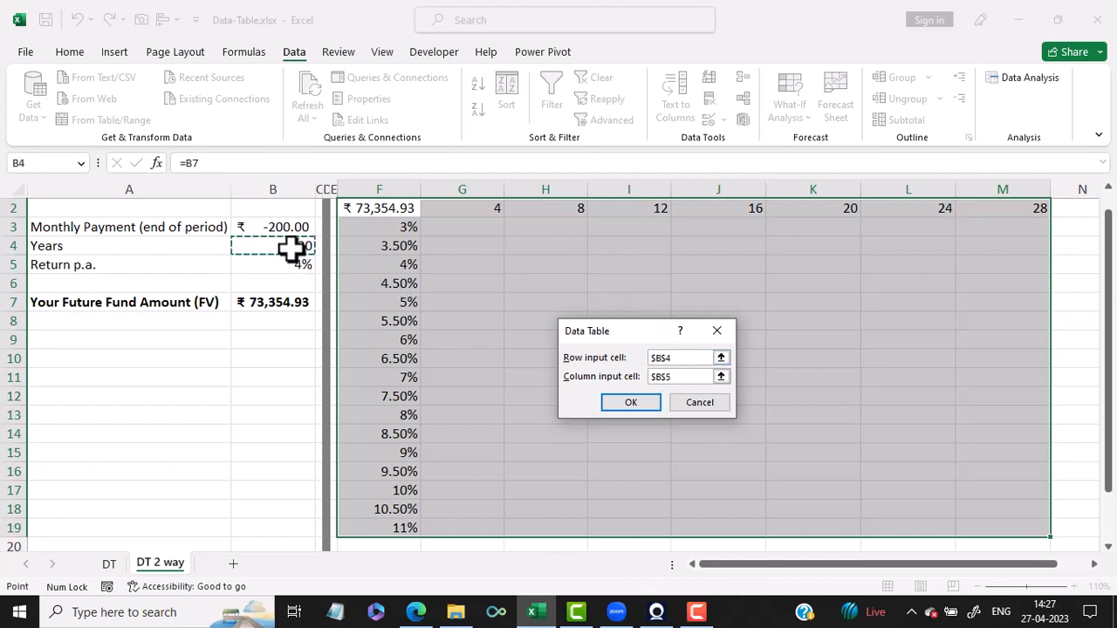
pyautogui.click(622, 404)
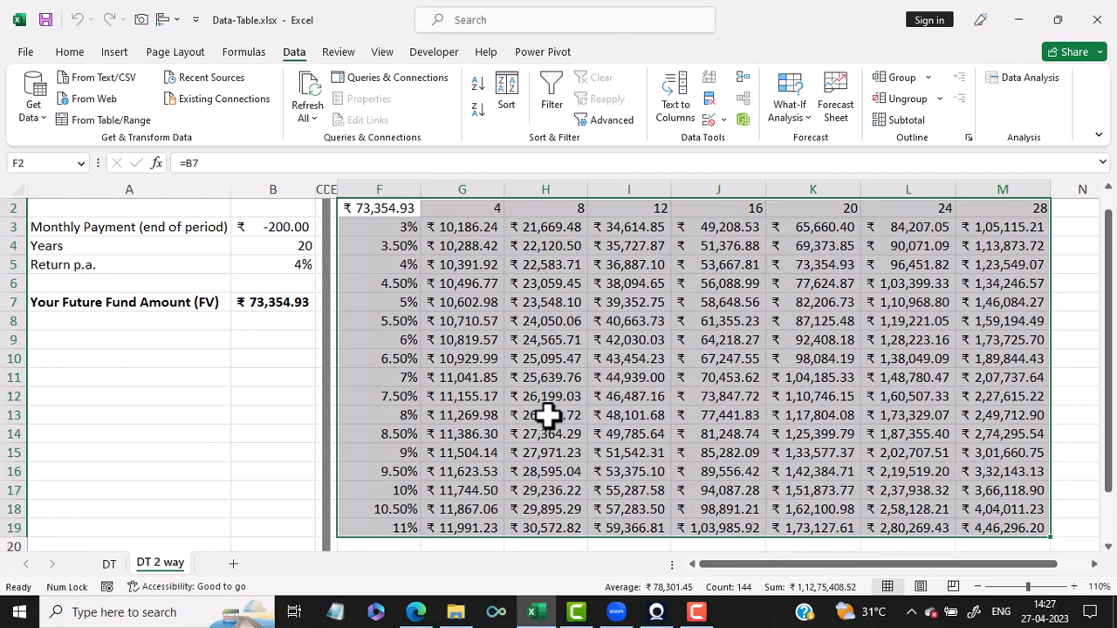
pyautogui.click(397, 264)
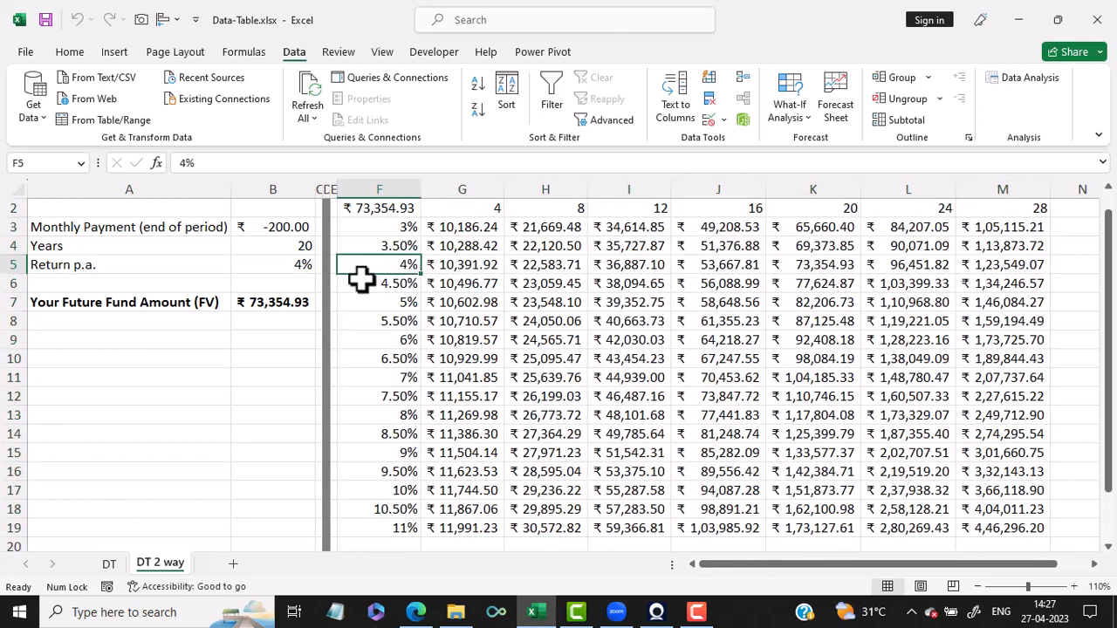
pyautogui.click(825, 269)
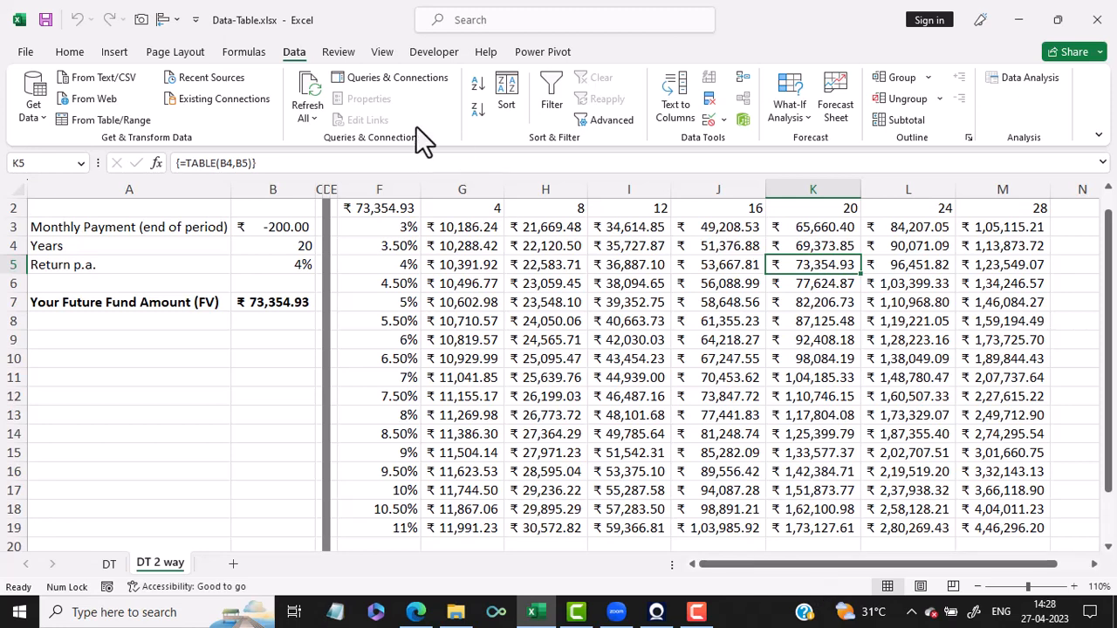
# Switch the workbook's calculation mode to Automatic Except for Data Tables and return it to Automatic.
pyautogui.click(253, 52)
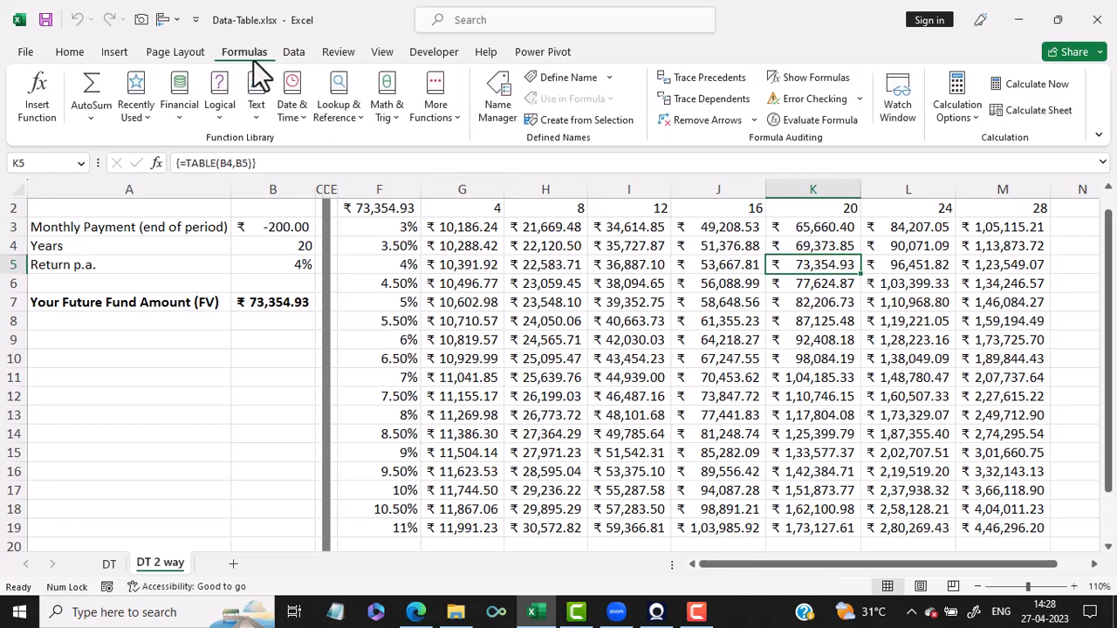
pyautogui.click(970, 118)
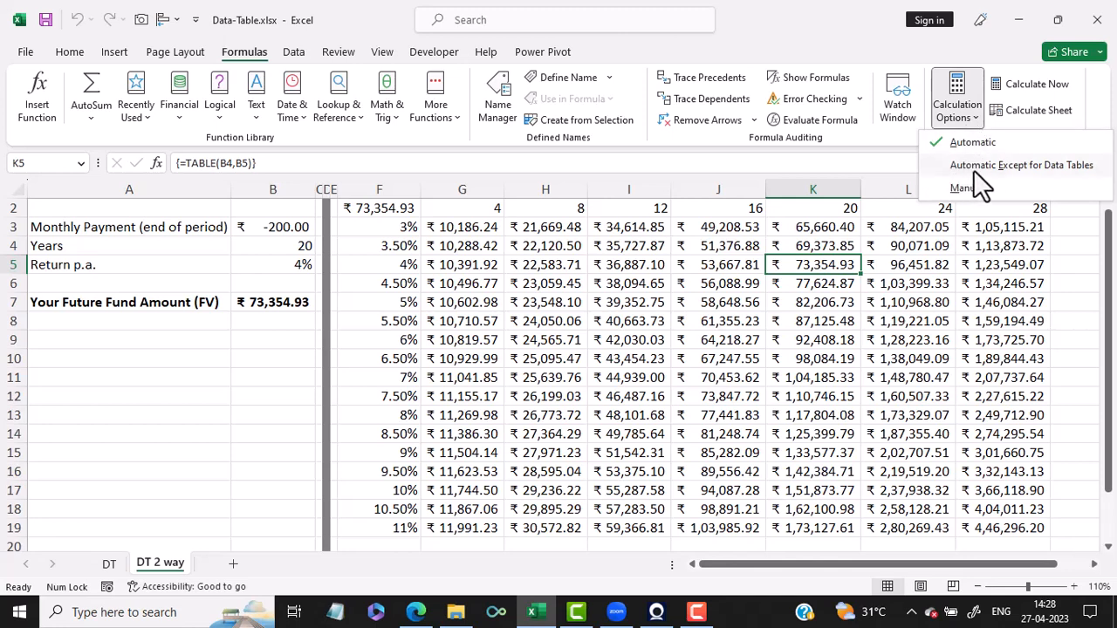
pyautogui.click(975, 168)
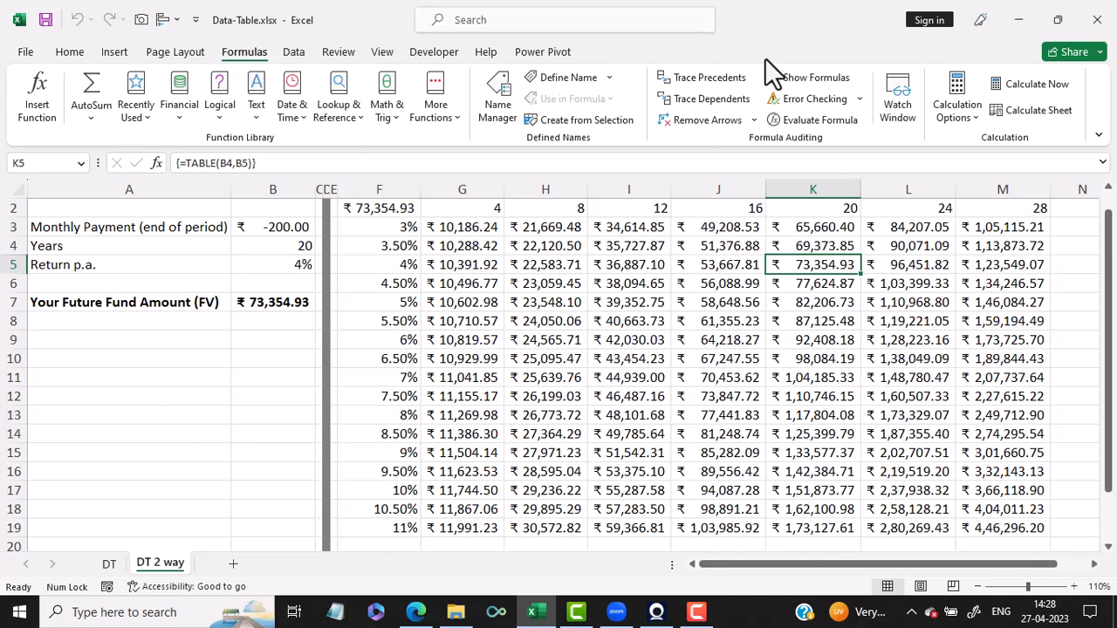
pyautogui.click(973, 118)
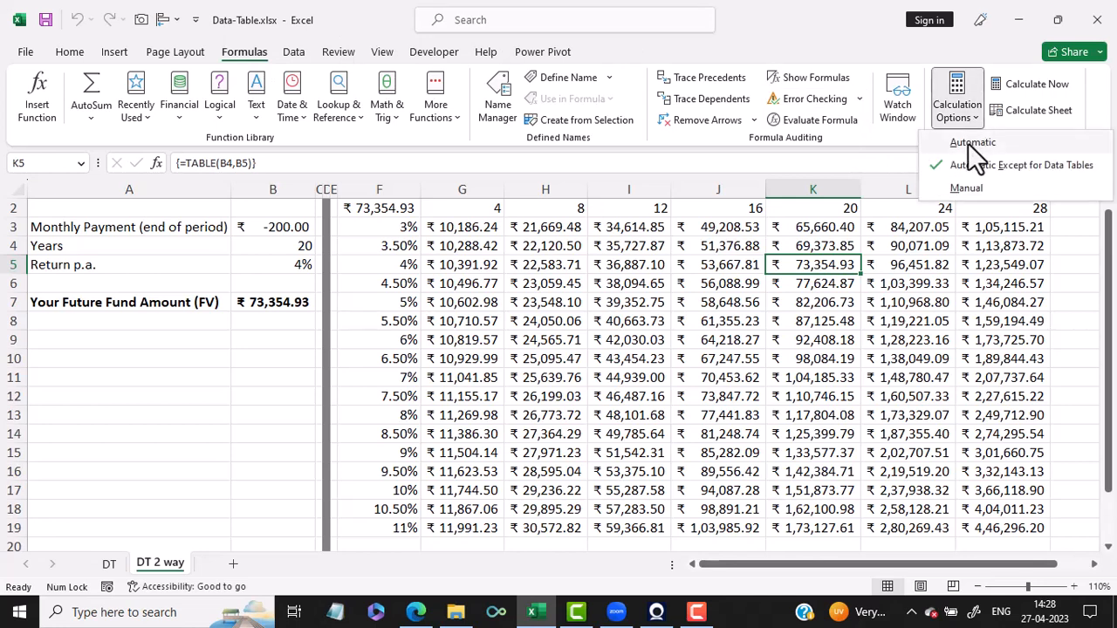
pyautogui.click(968, 144)
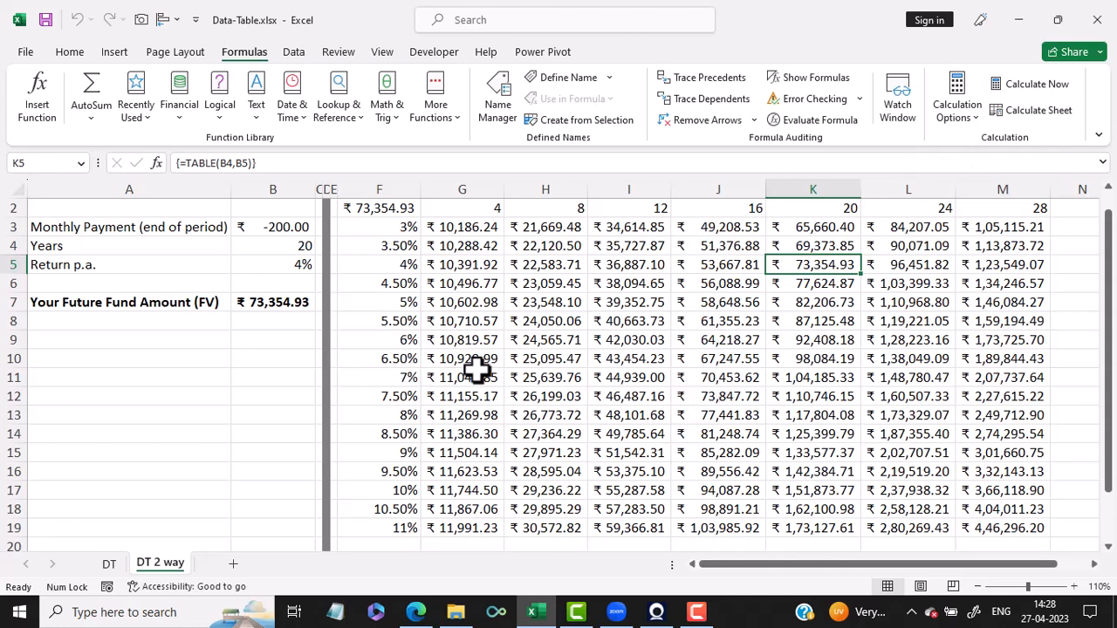
# On the DT sheet, change the data table's return rates to 4.1% in F5 and 12% in F6.
pyautogui.click(108, 565)
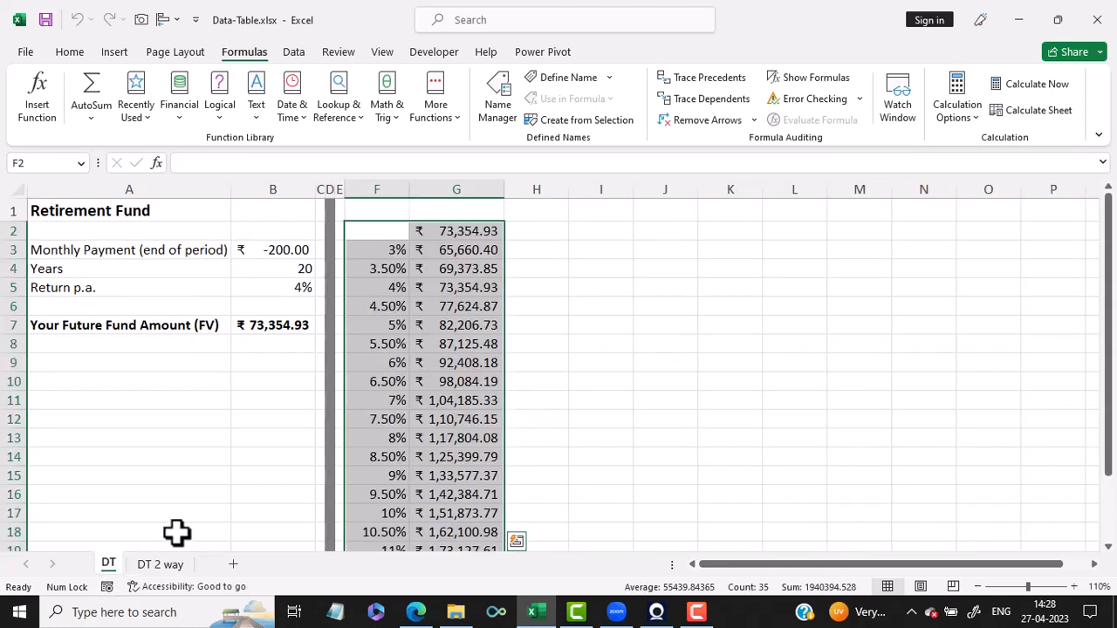
pyautogui.click(373, 287)
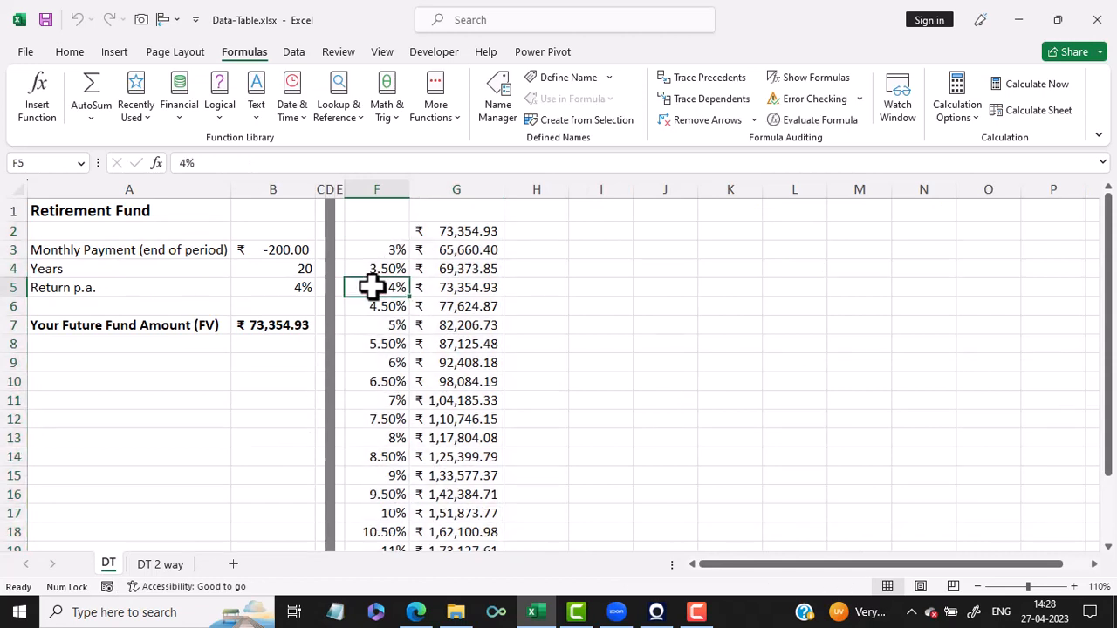
pyautogui.write('4.1')
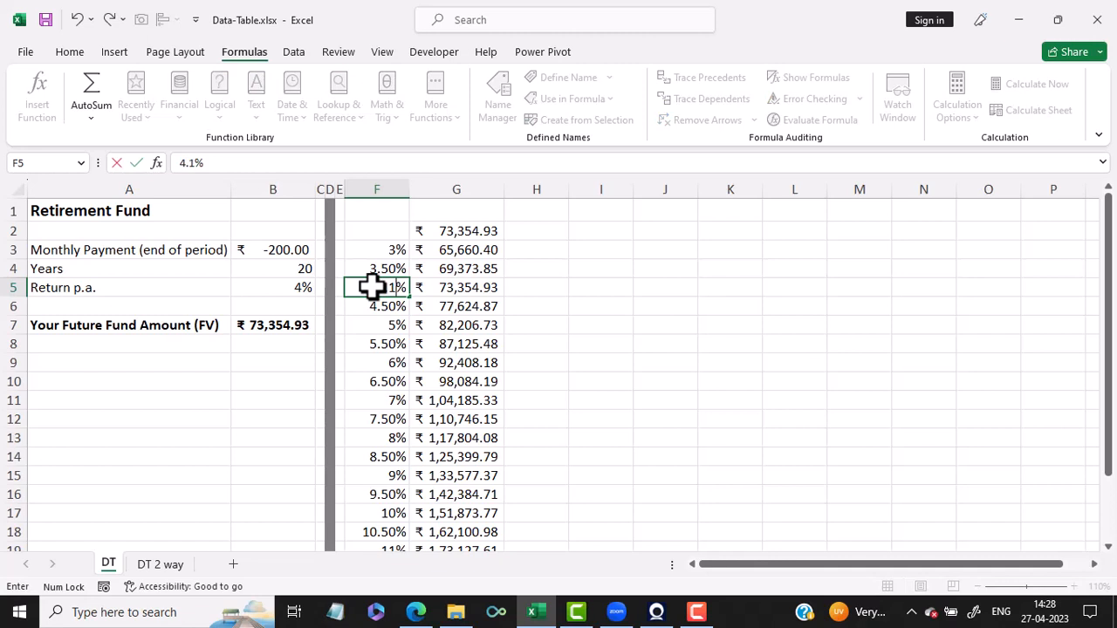
pyautogui.press('Return')
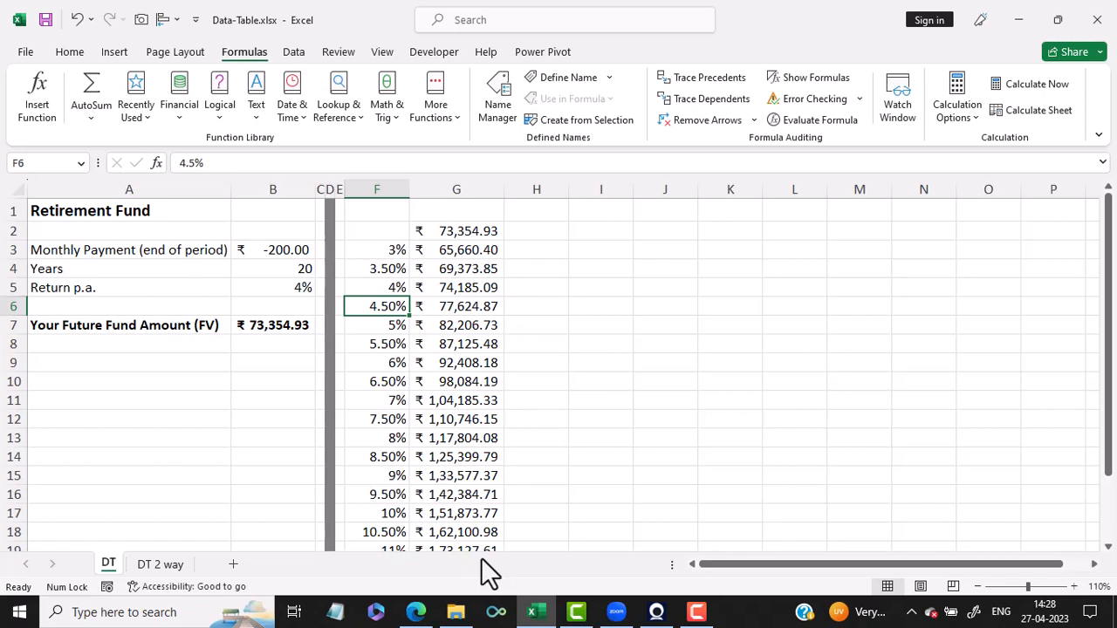
pyautogui.write('12')
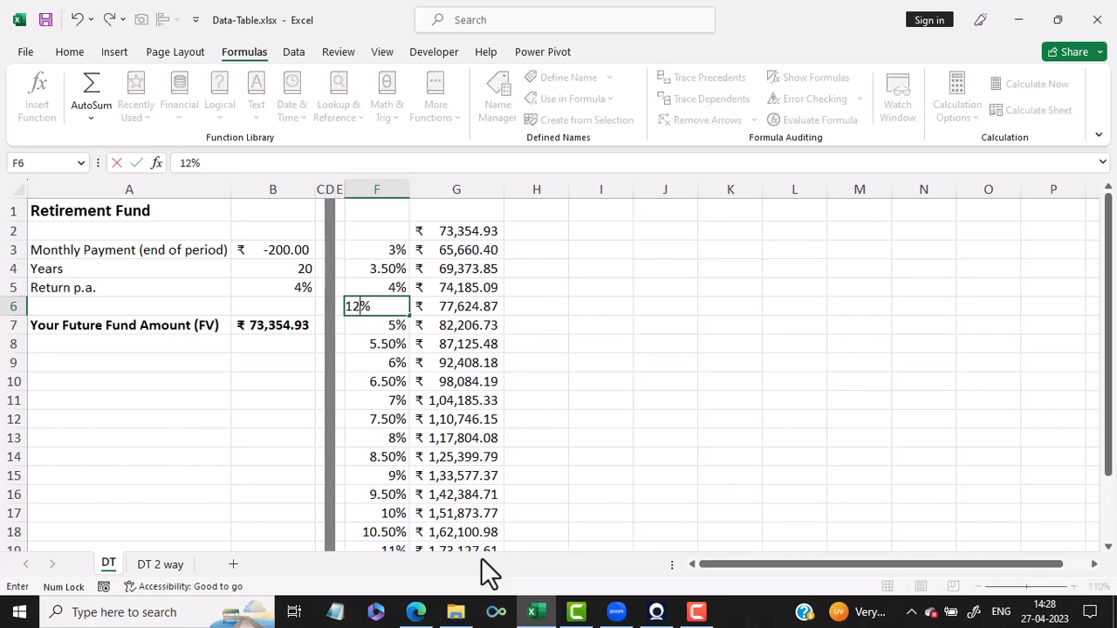
pyautogui.press('Return')
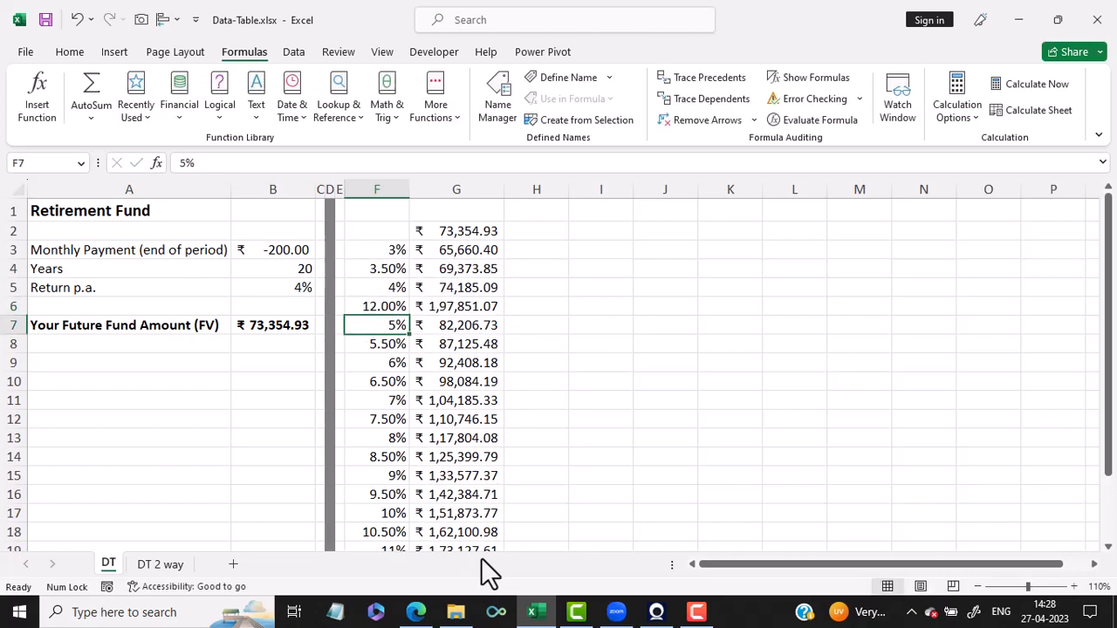